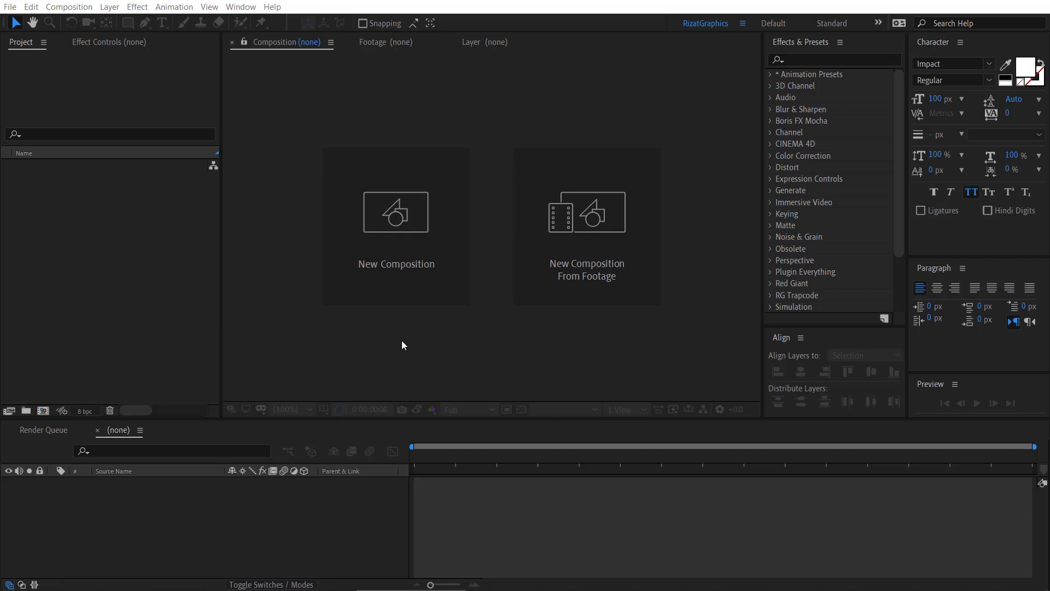
Start a new composition named 'Smooth Zoom Transition' and check its 0:00:05:00 duration
left_click(401, 290)
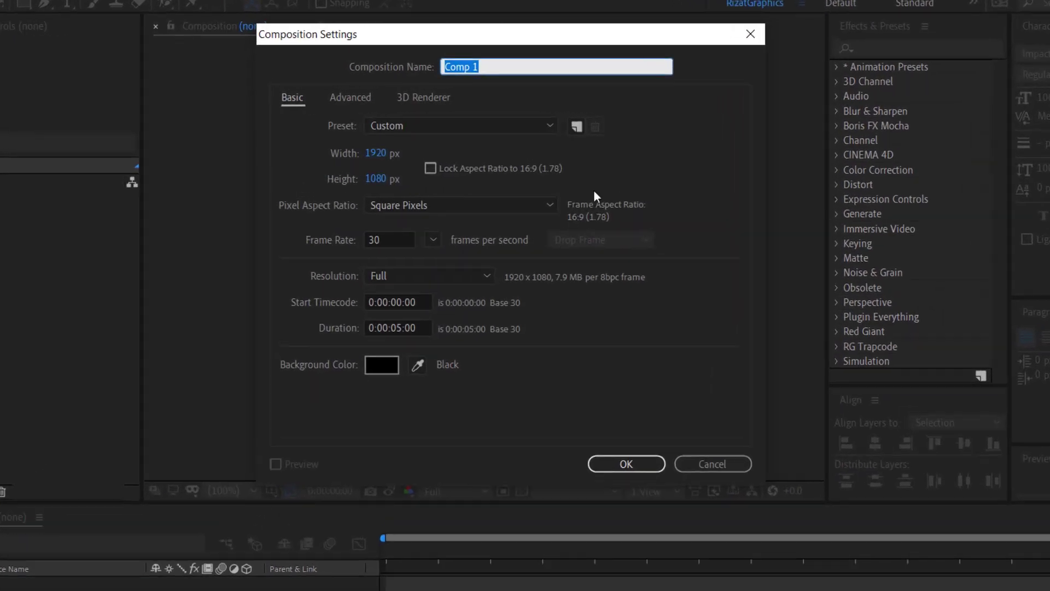
type("Smooth Z")
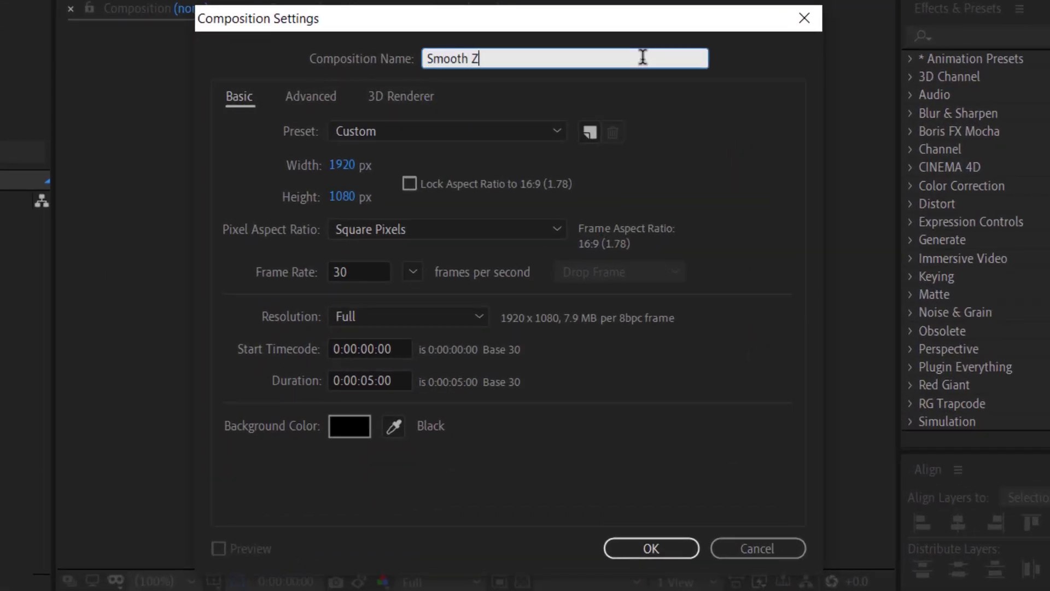
type("oom Transition")
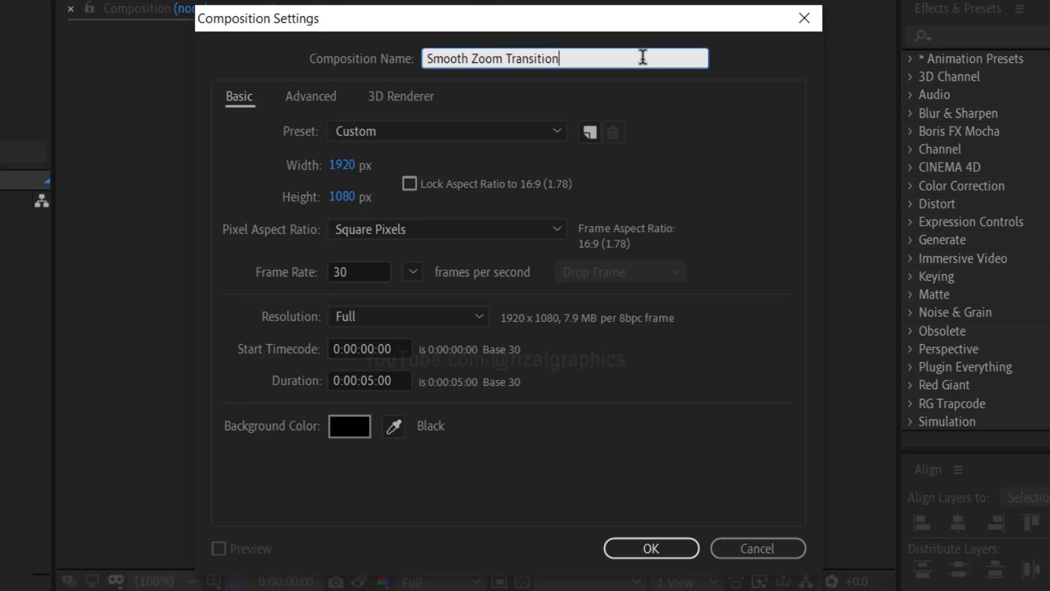
left_click(410, 376)
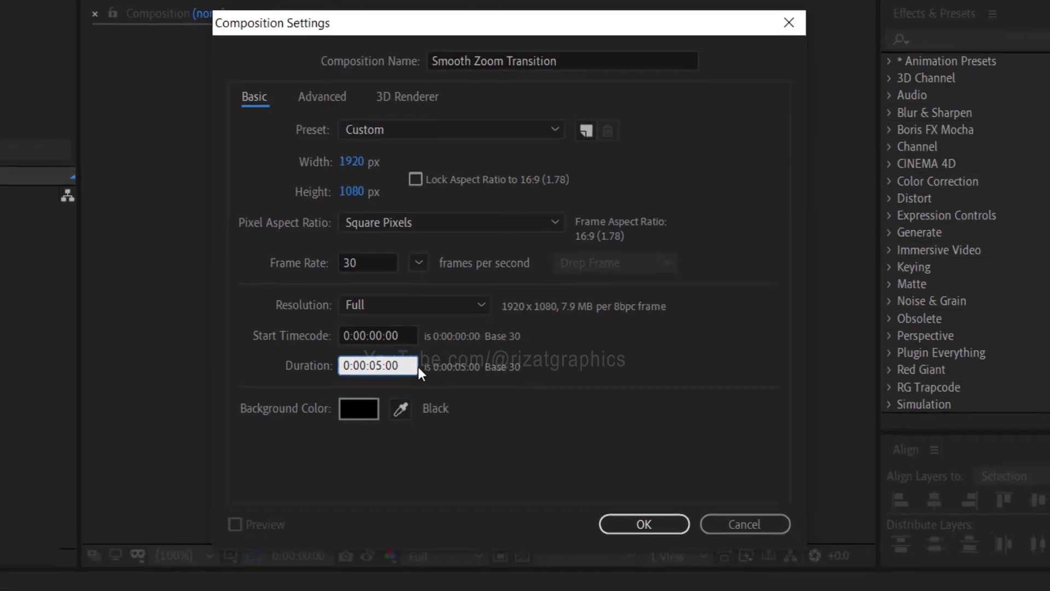
Confirm the composition settings and import both clips, 3121459.mp4 and 4634388.mp4
left_click(644, 524)
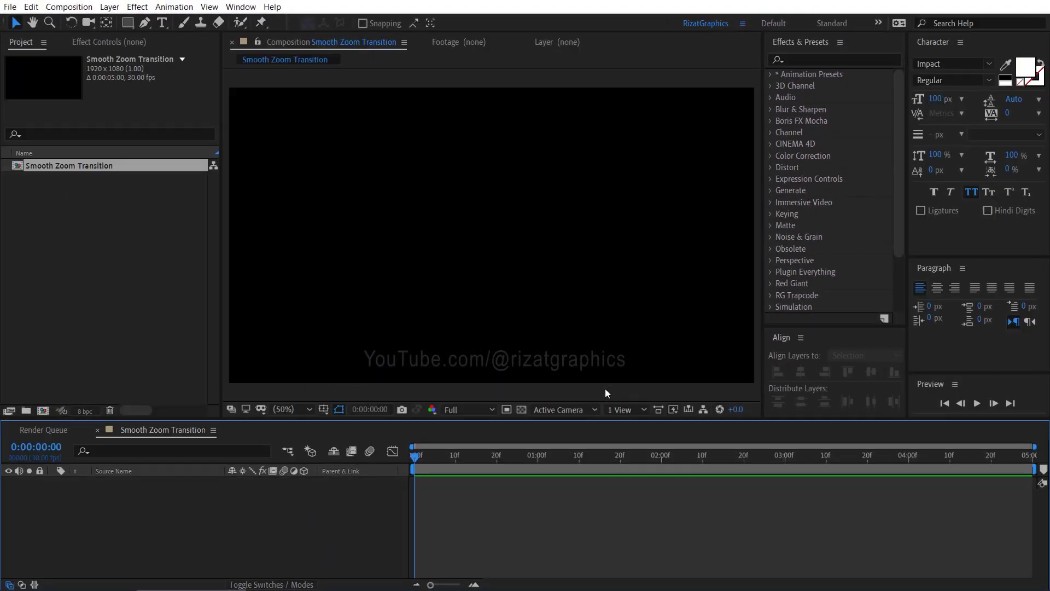
left_click(10, 6)
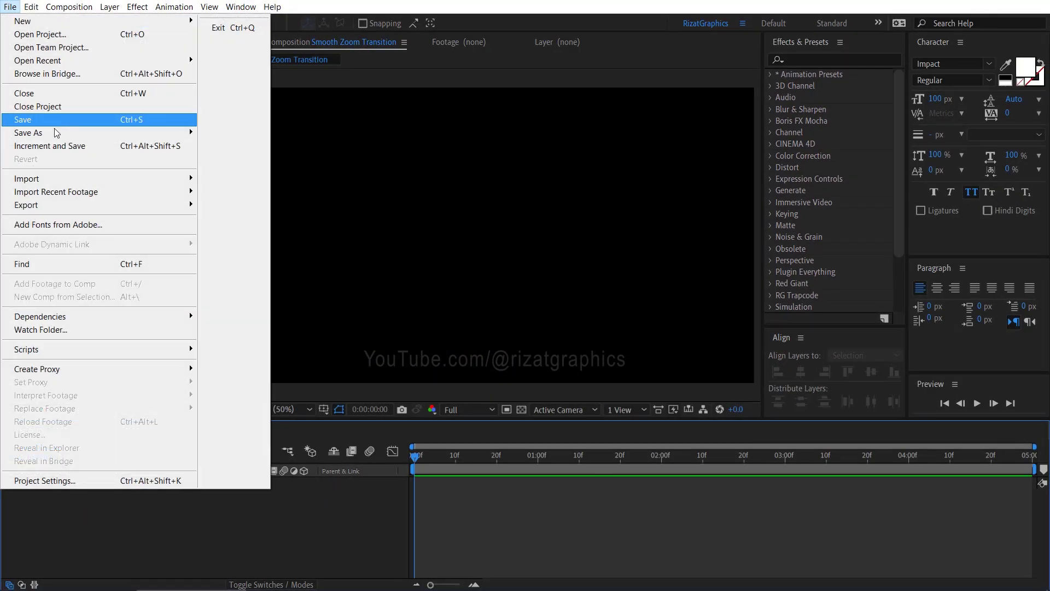
mouse_move(171, 180)
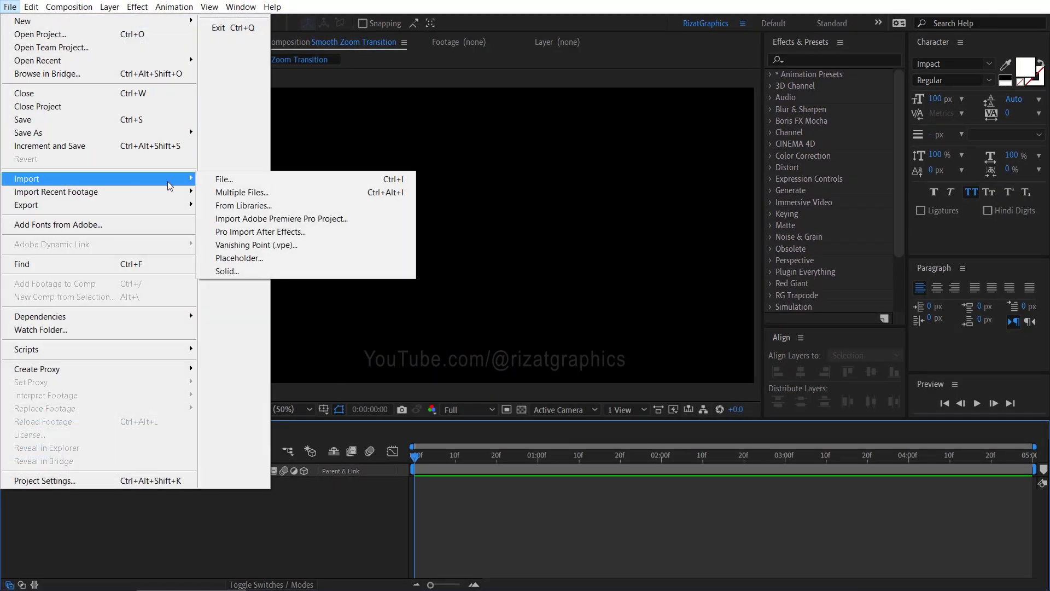
left_click(256, 179)
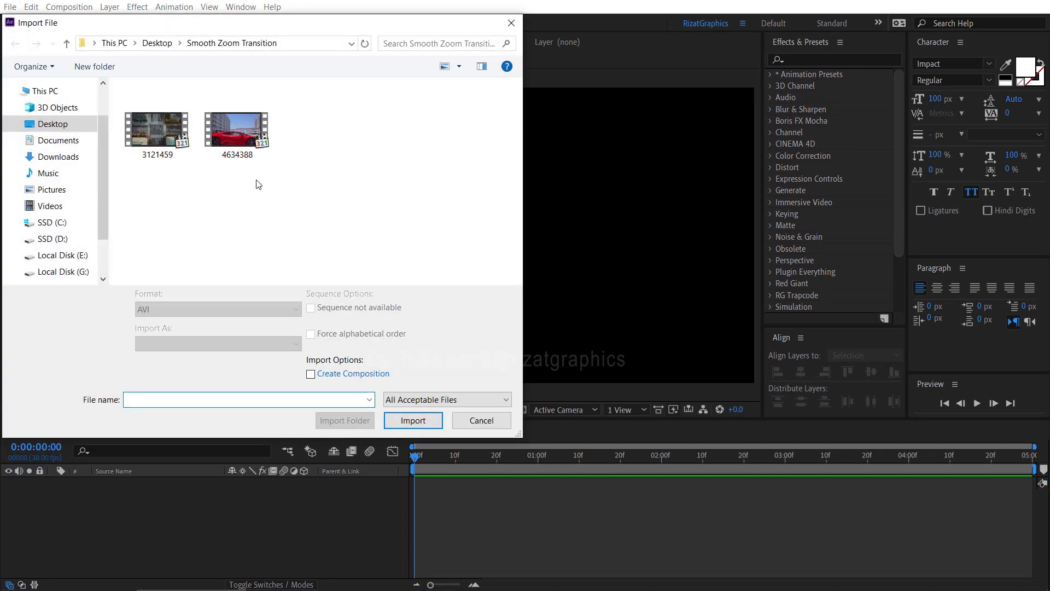
left_click_drag(256, 180, 153, 145)
left_click(396, 419)
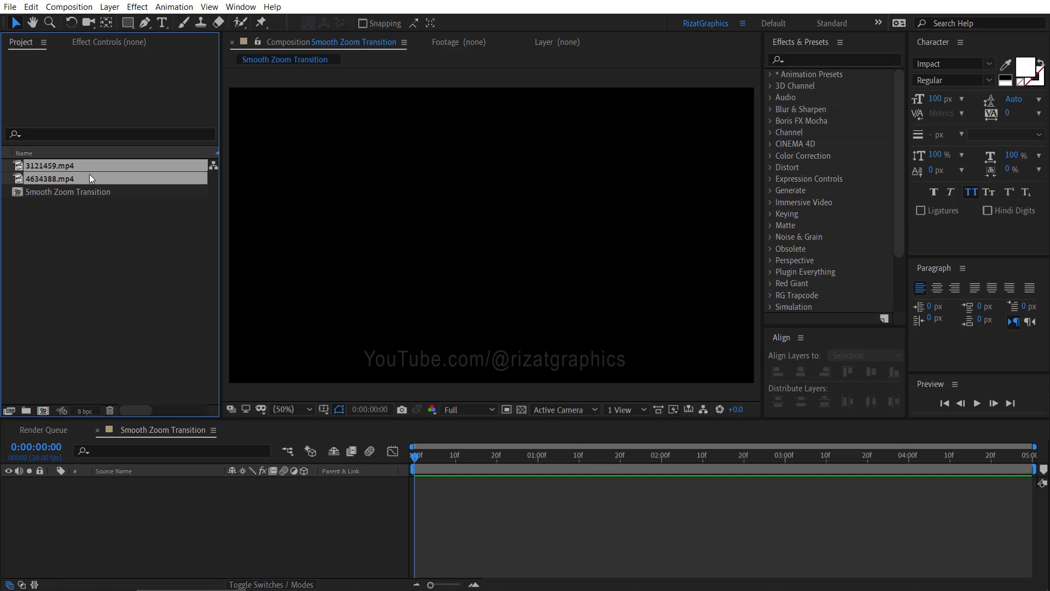
Add both clips to the timeline and make the car clip start at 1 second
left_click_drag(90, 174, 116, 499)
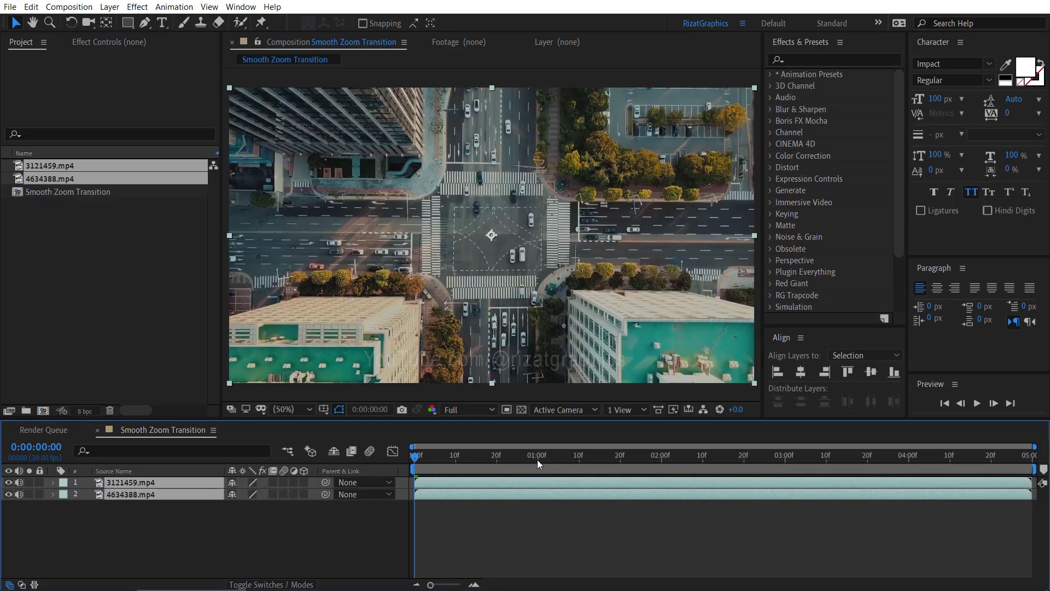
left_click(537, 459)
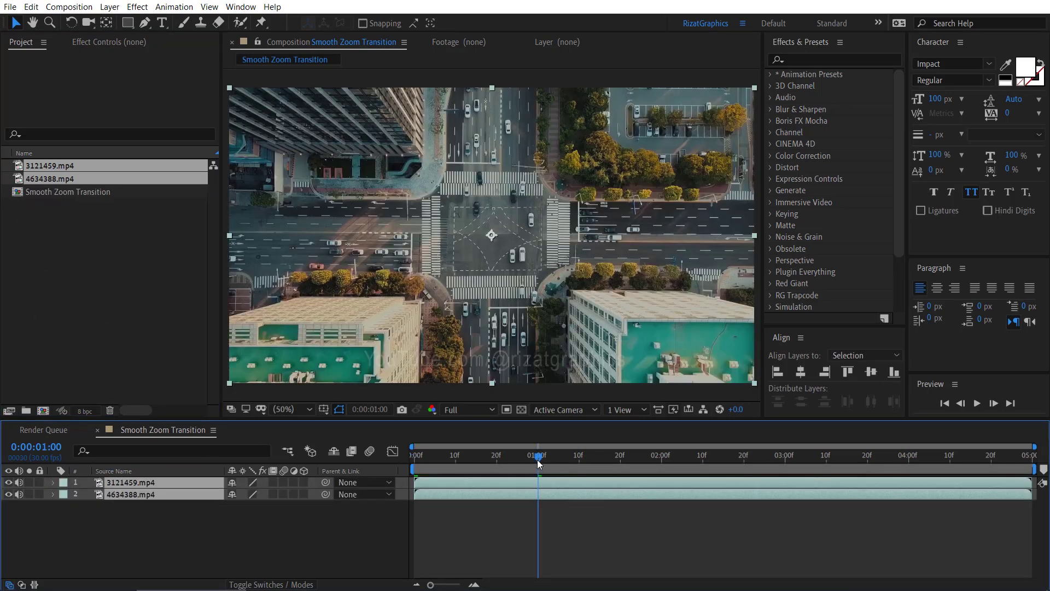
left_click(506, 509)
left_click_drag(436, 493, 557, 492)
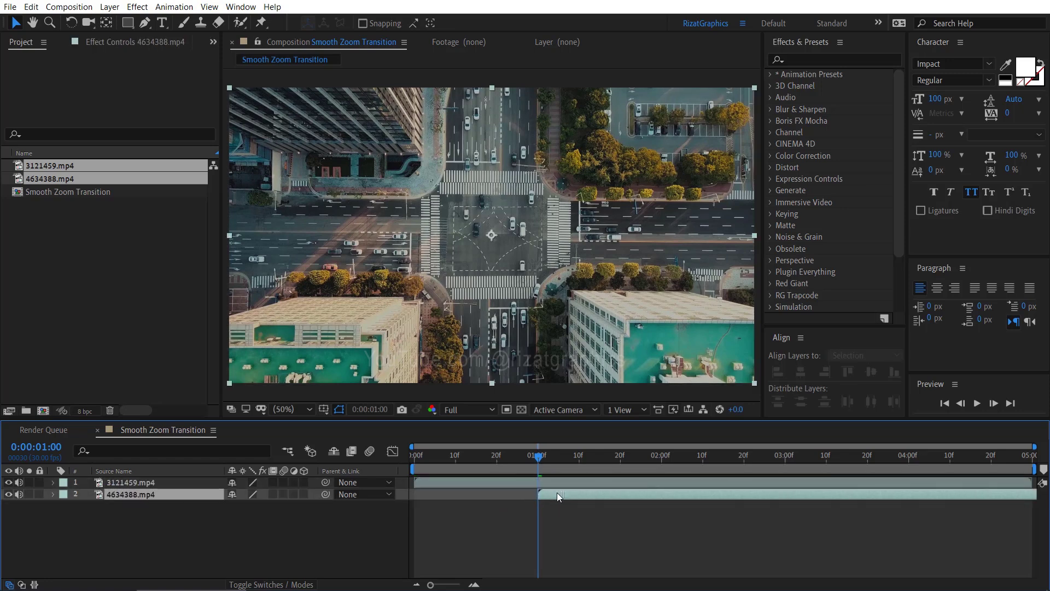
Split the aerial clip at 1 second and delete the part after the cut
left_click(537, 482)
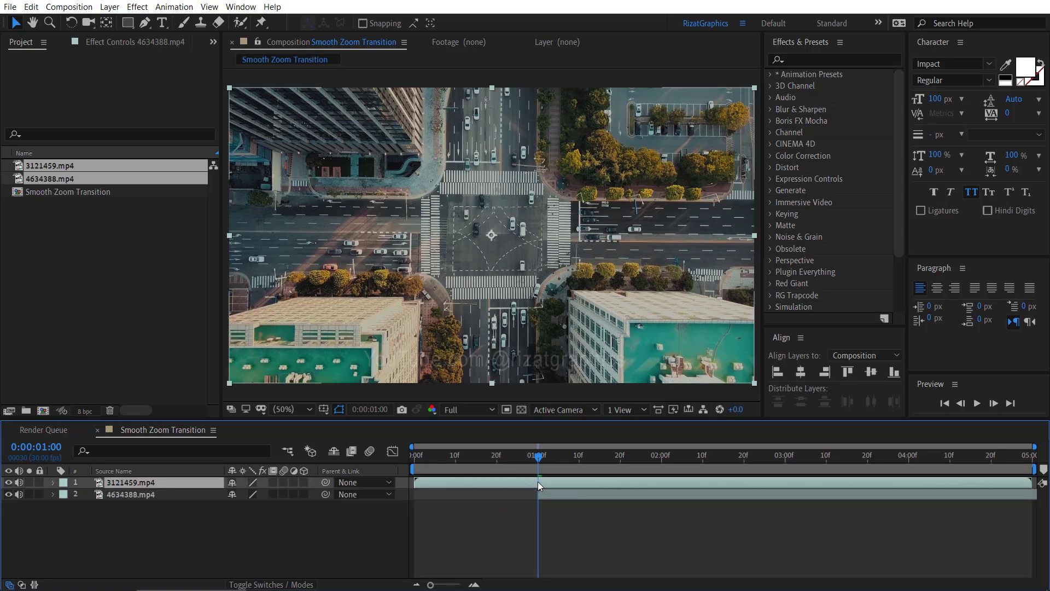
left_click(32, 6)
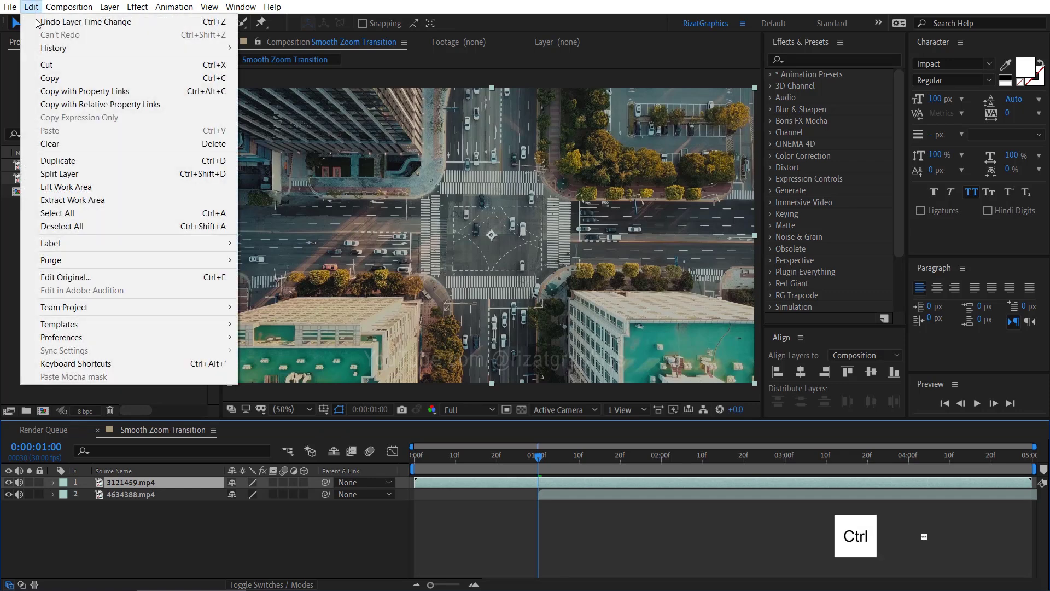
left_click(90, 176)
key("Delete")
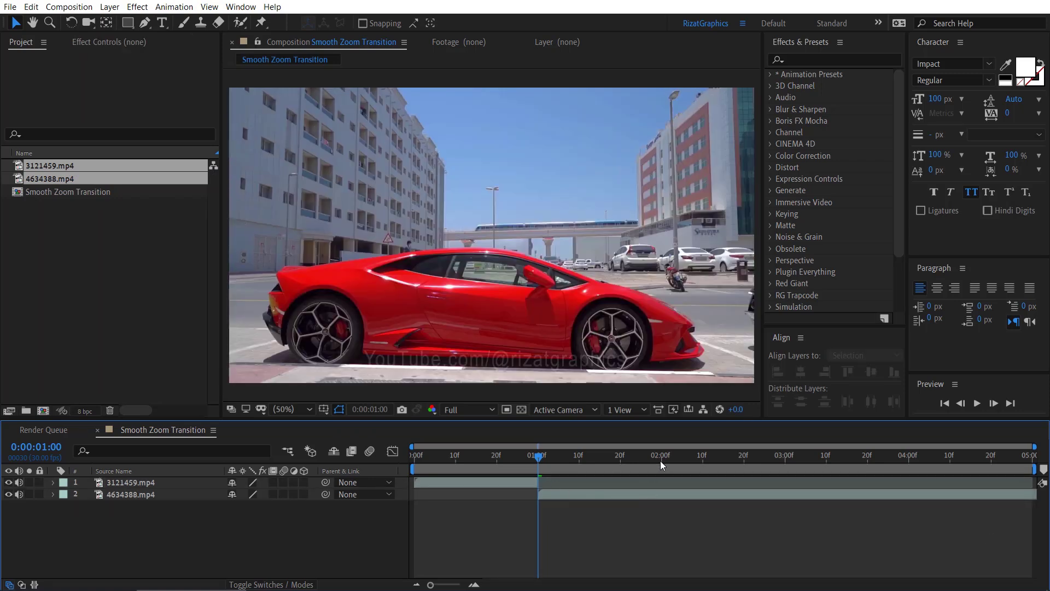
End the work area at 2 seconds, trim the comp to it, and return to the 1-second cut
left_click(661, 461)
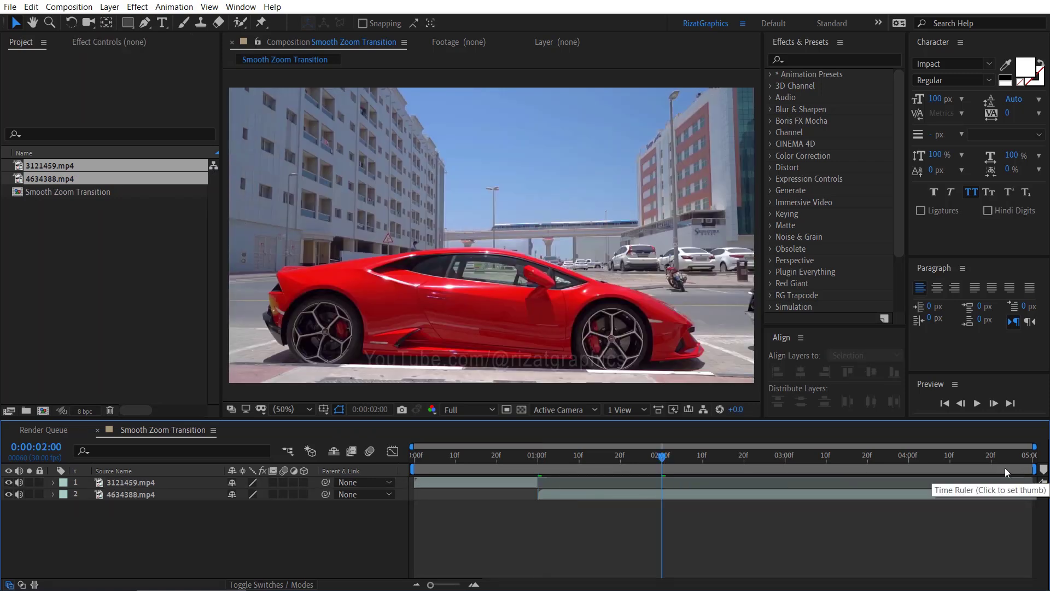
mouse_move(1035, 469)
left_mouse_down()
mouse_move(757, 469)
mouse_move(674, 454)
left_mouse_up()
key("n")
right_click(596, 469)
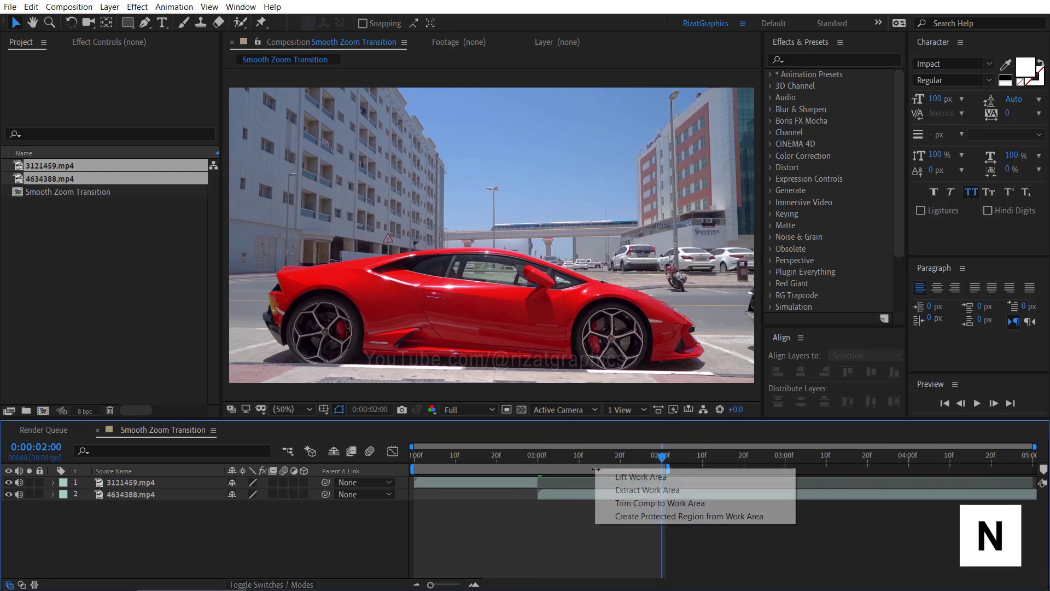
left_click(611, 503)
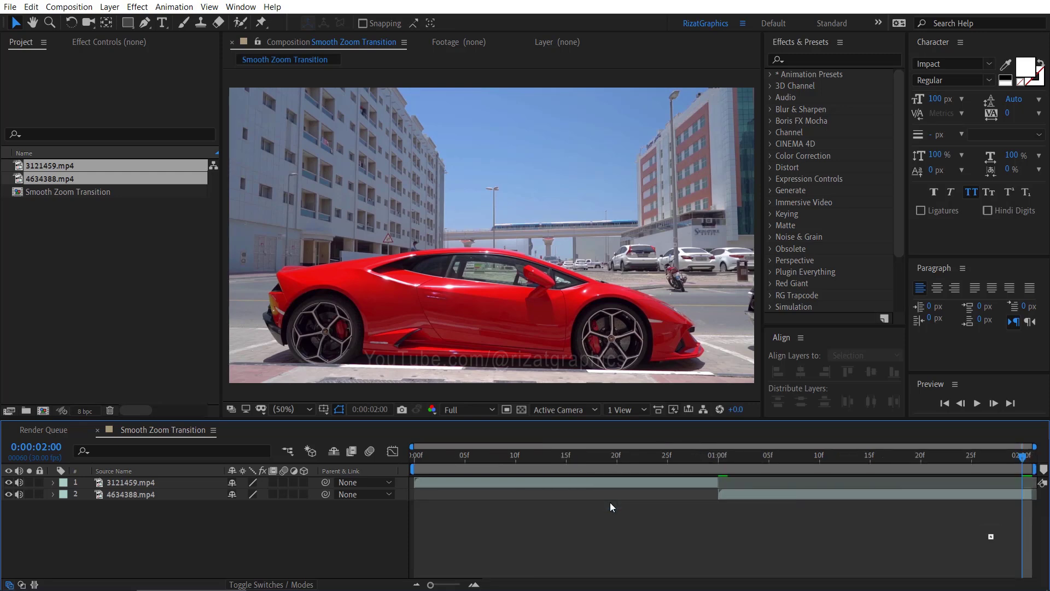
left_click(708, 462)
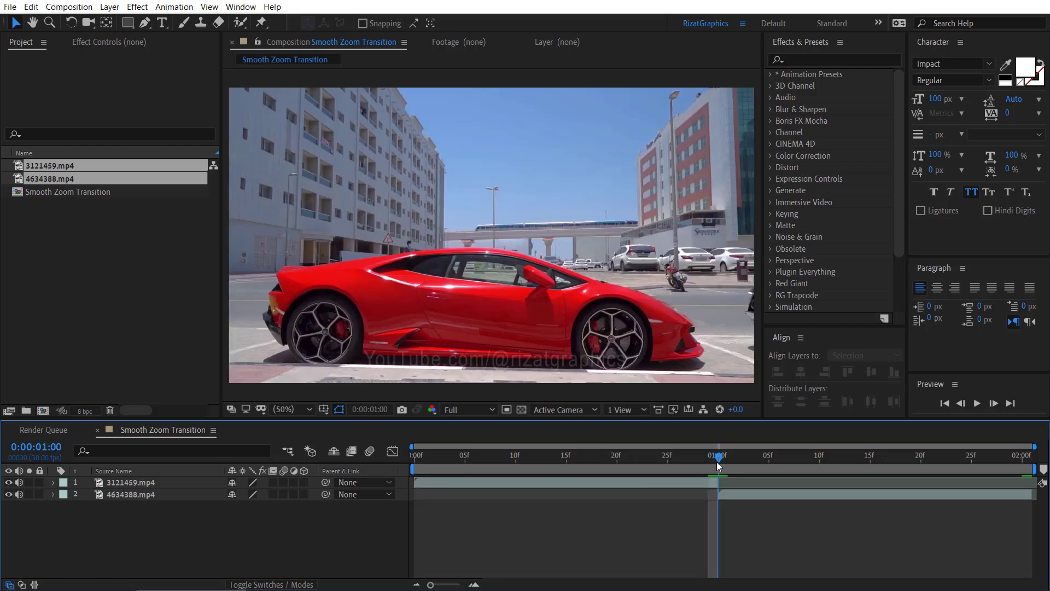
left_click_drag(706, 461, 718, 463)
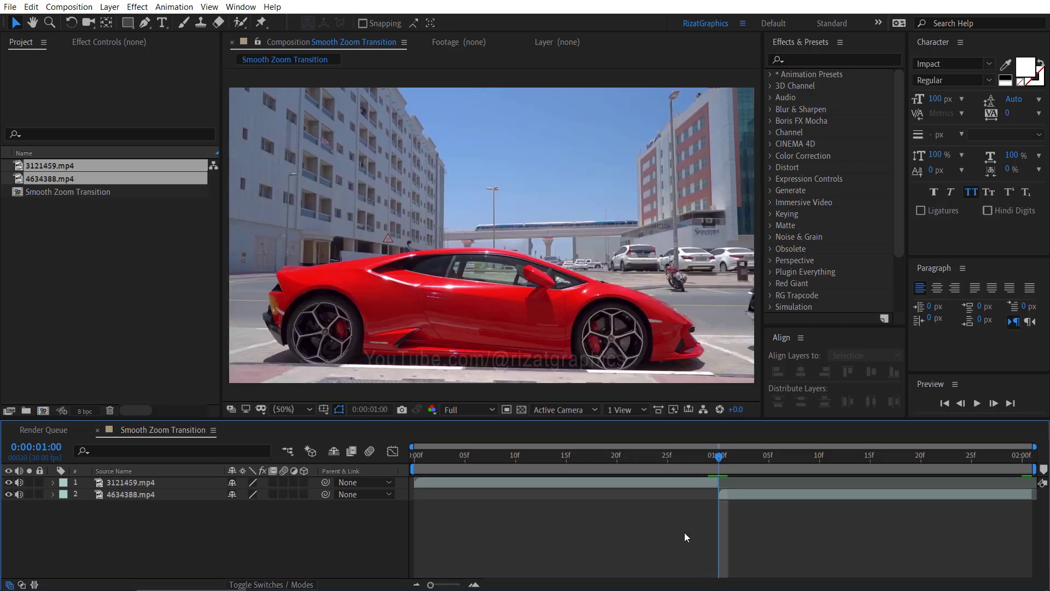
Add a new adjustment layer above both clips
right_click(684, 534)
mouse_move(815, 413)
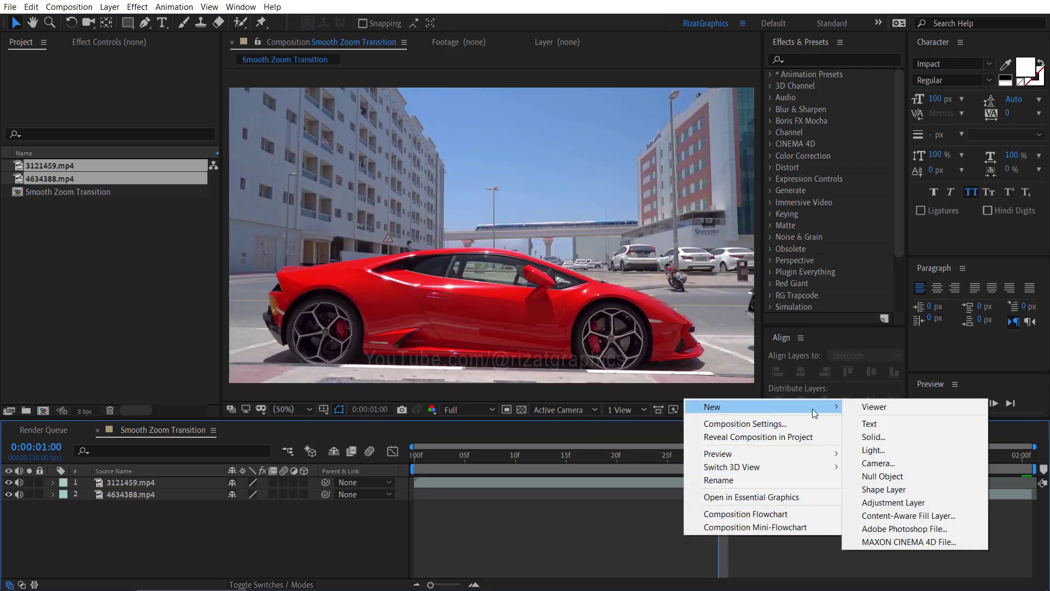
left_click(897, 502)
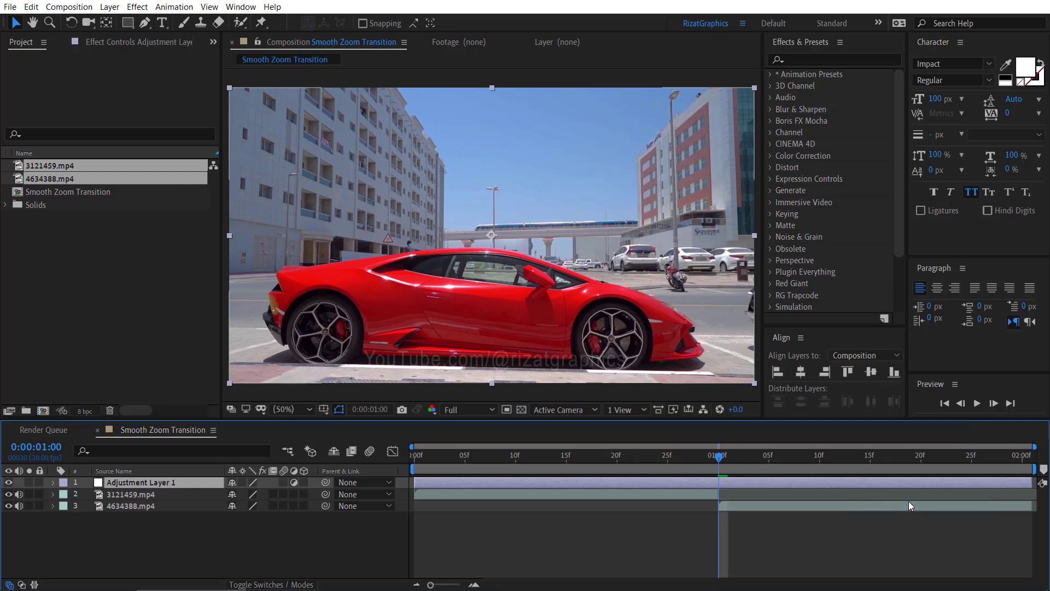
Apply the Transform effect to the adjustment layer
left_click(853, 59)
type("transform")
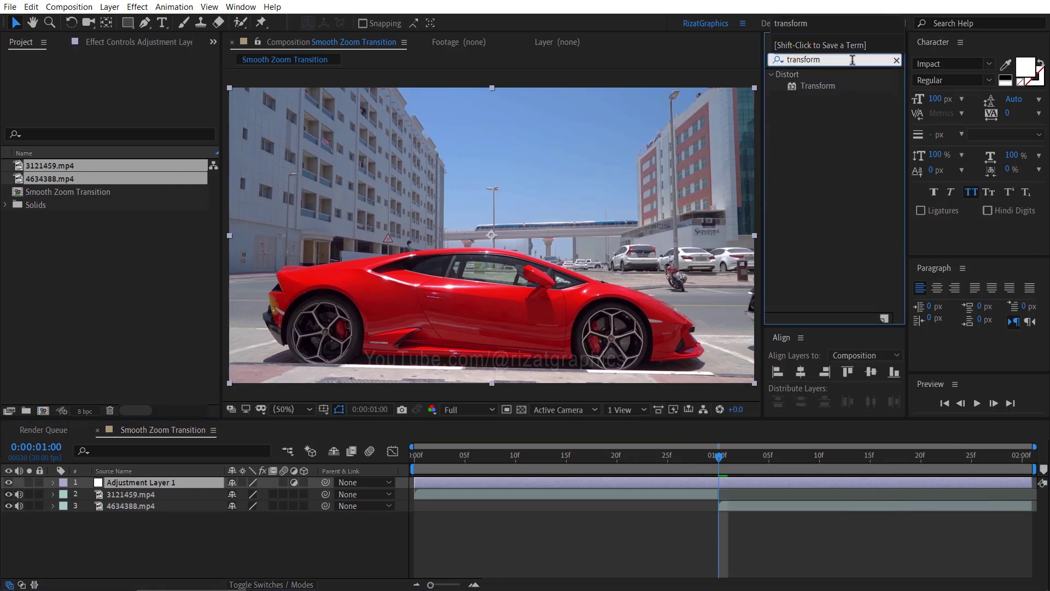
left_click_drag(830, 86, 725, 484)
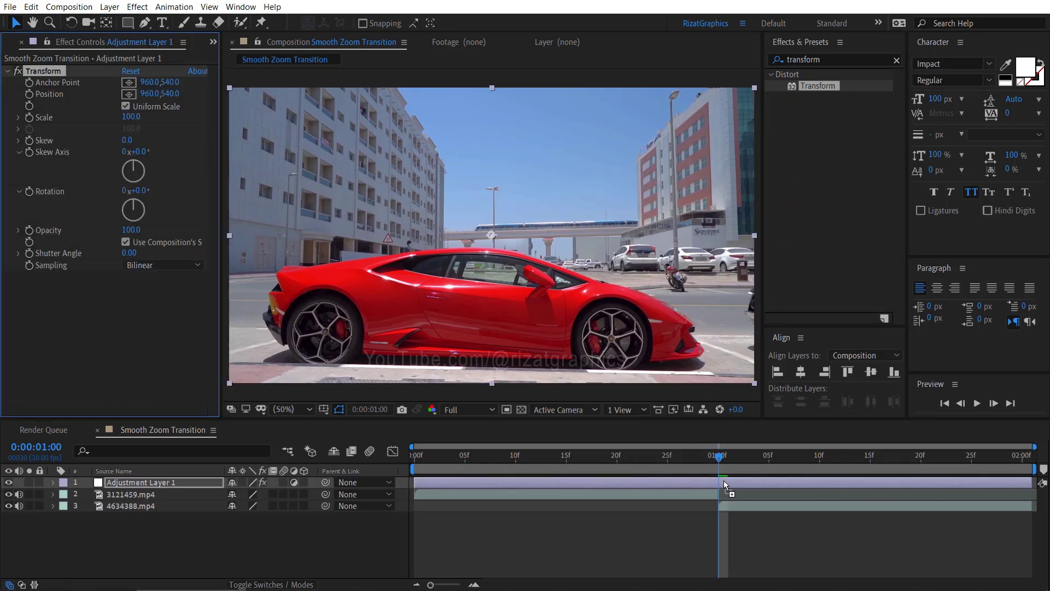
Keyframe Transform Scale at 100 on 20f and 300 on 1:00f
left_click(617, 457)
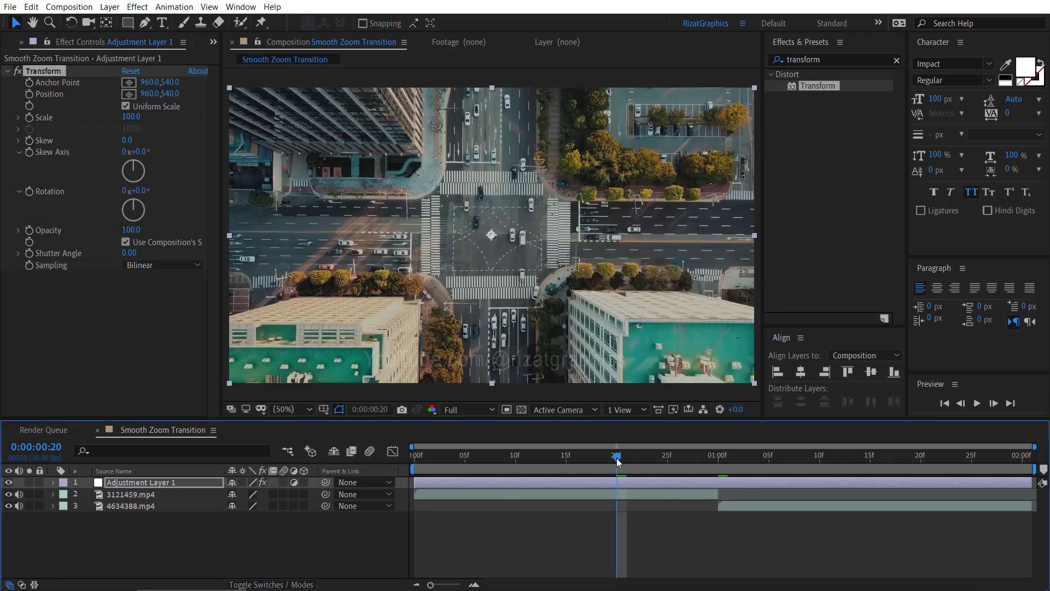
left_click(30, 119)
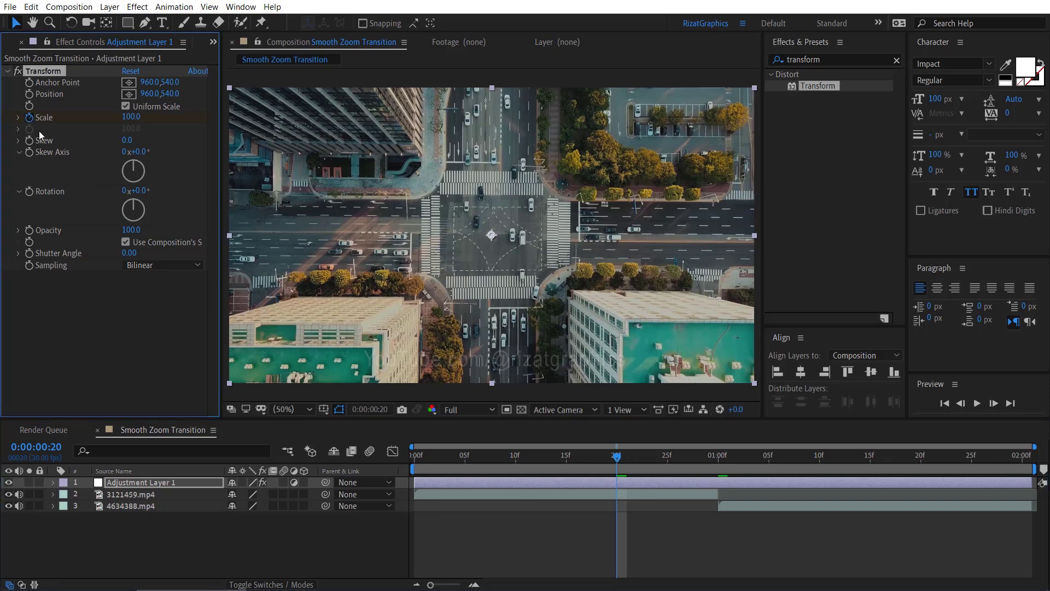
left_click(719, 459)
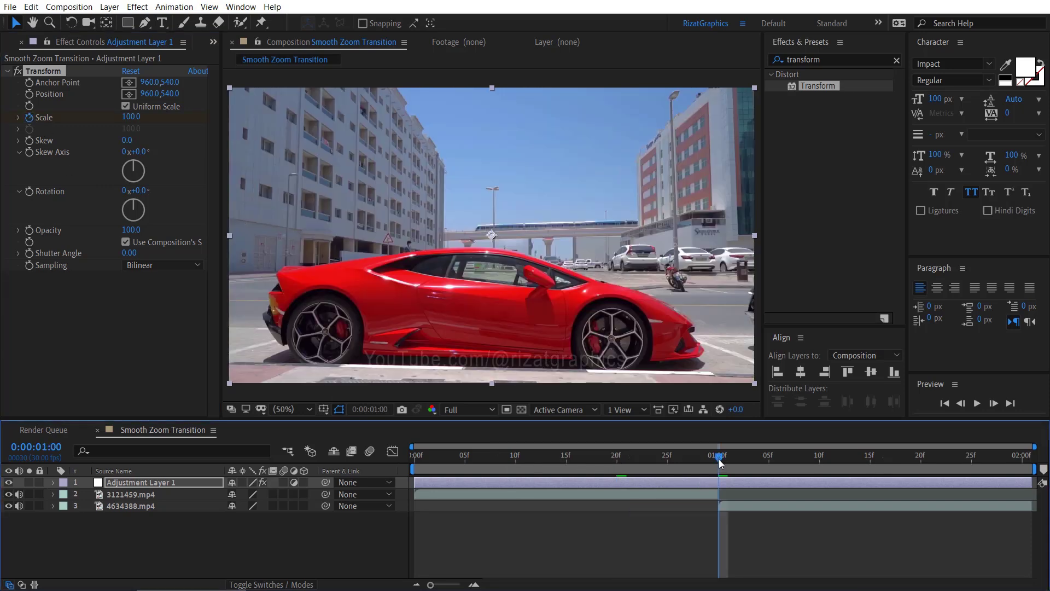
left_click(131, 117)
type("300")
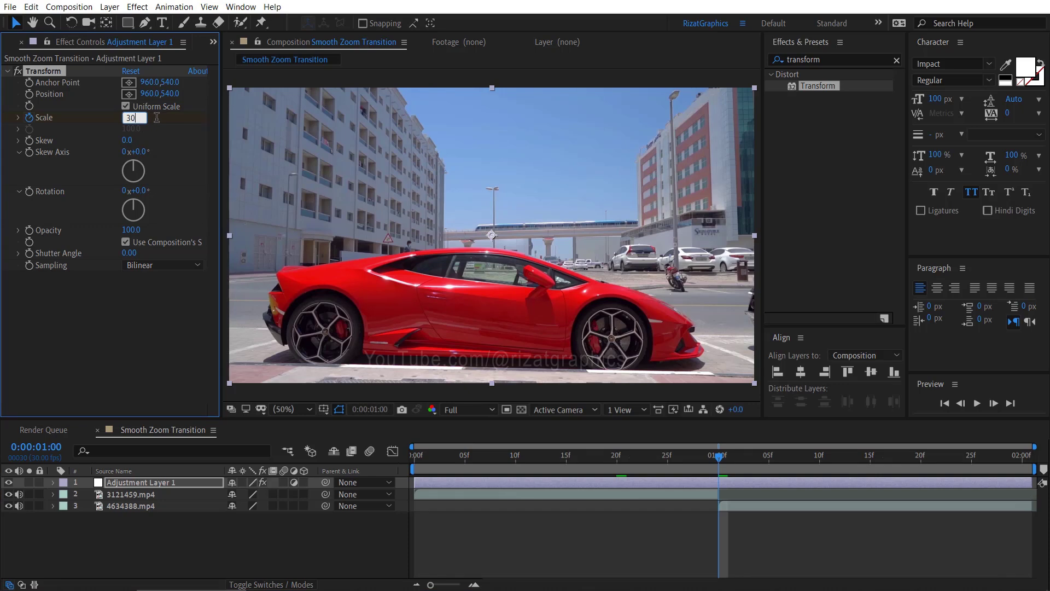
key("Return")
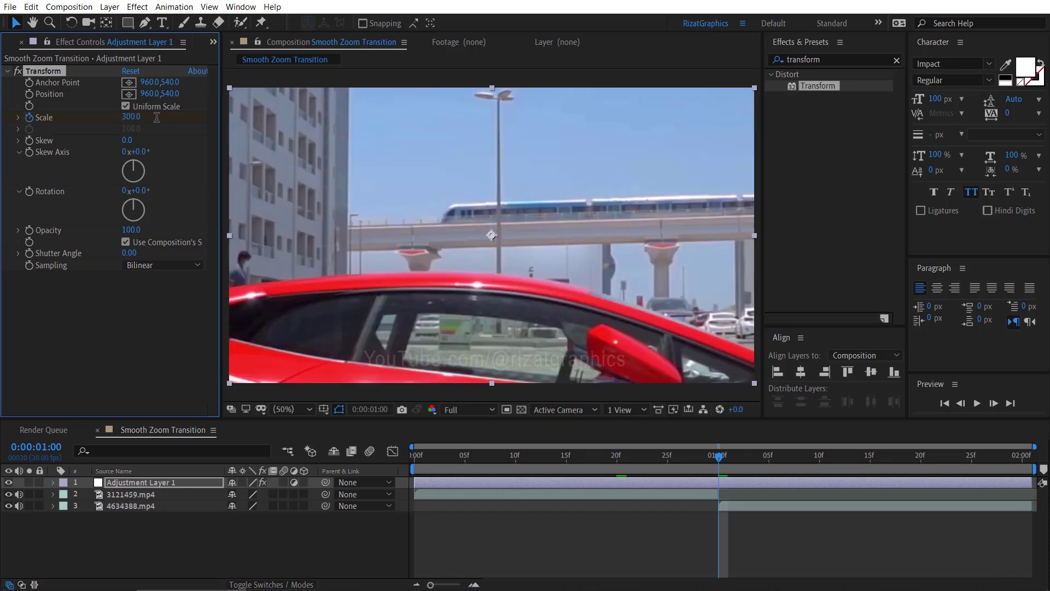
Show the Scale keyframes and trim the adjustment layer to run from 20f to 1:00f
key("u")
left_click(664, 485)
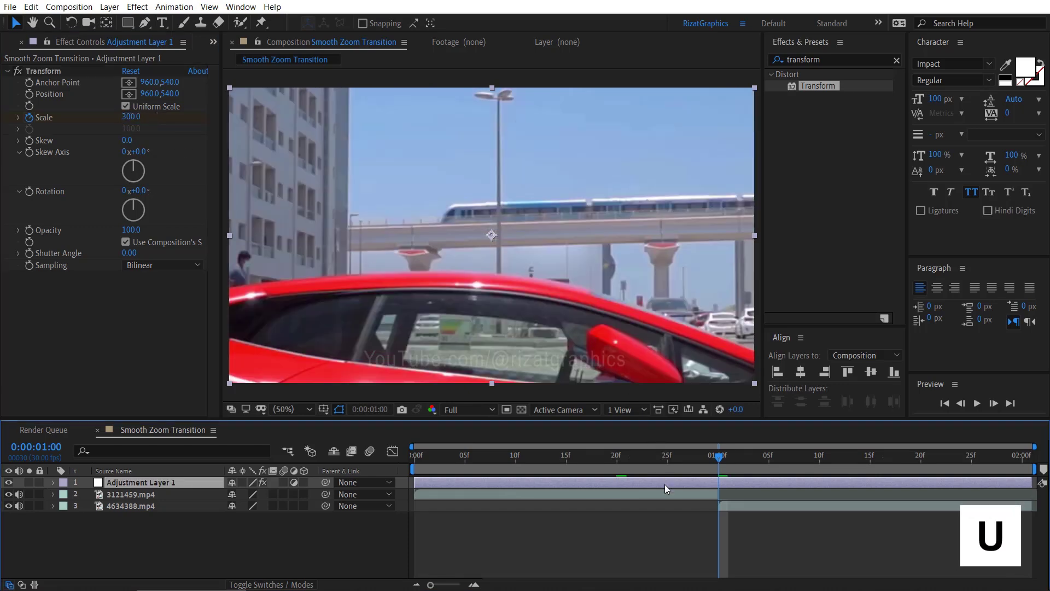
key("u")
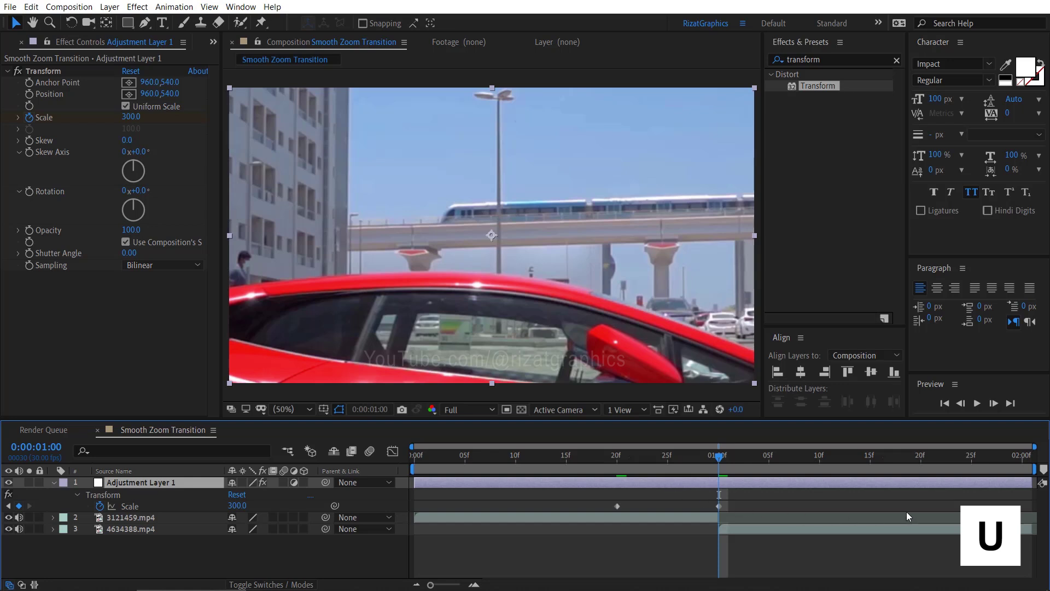
left_click_drag(1026, 486, 720, 477)
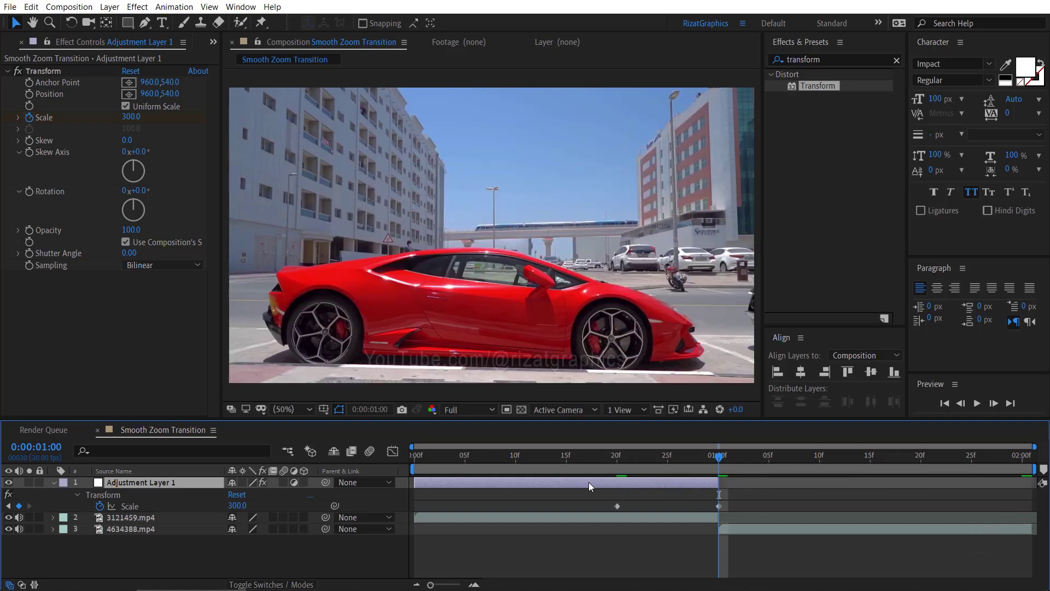
left_click_drag(415, 479, 546, 481)
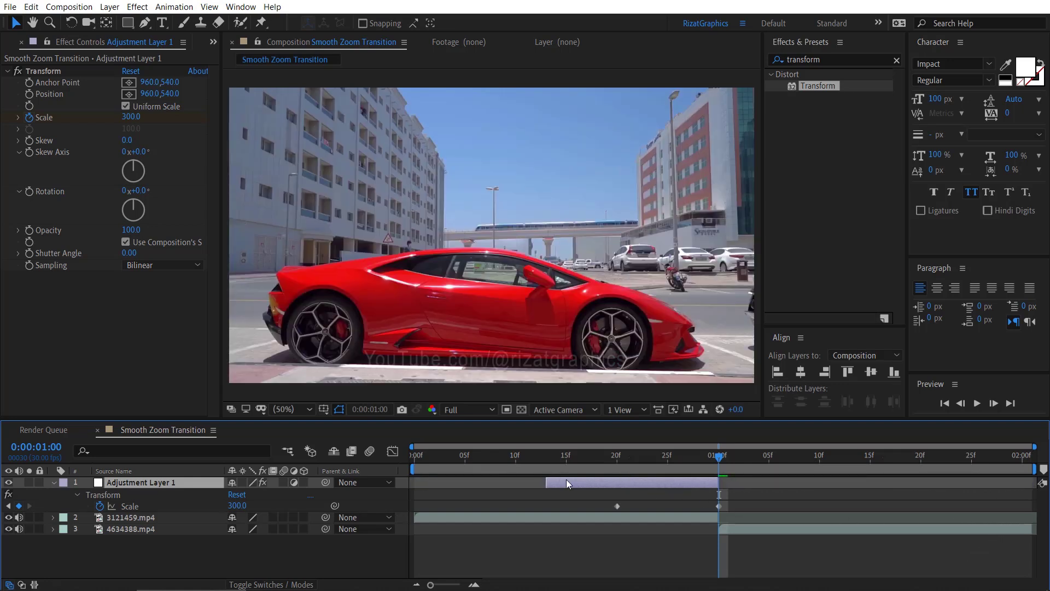
left_click(618, 464)
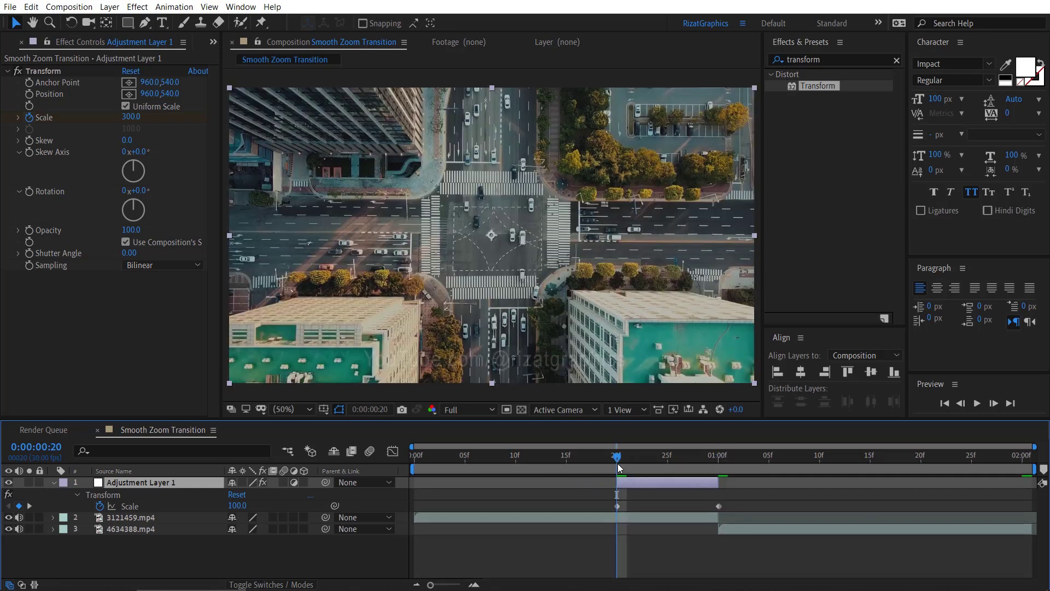
Turn off Use Composition's Shutter Angle in Transform and set Shutter Angle to 360
left_click(666, 461)
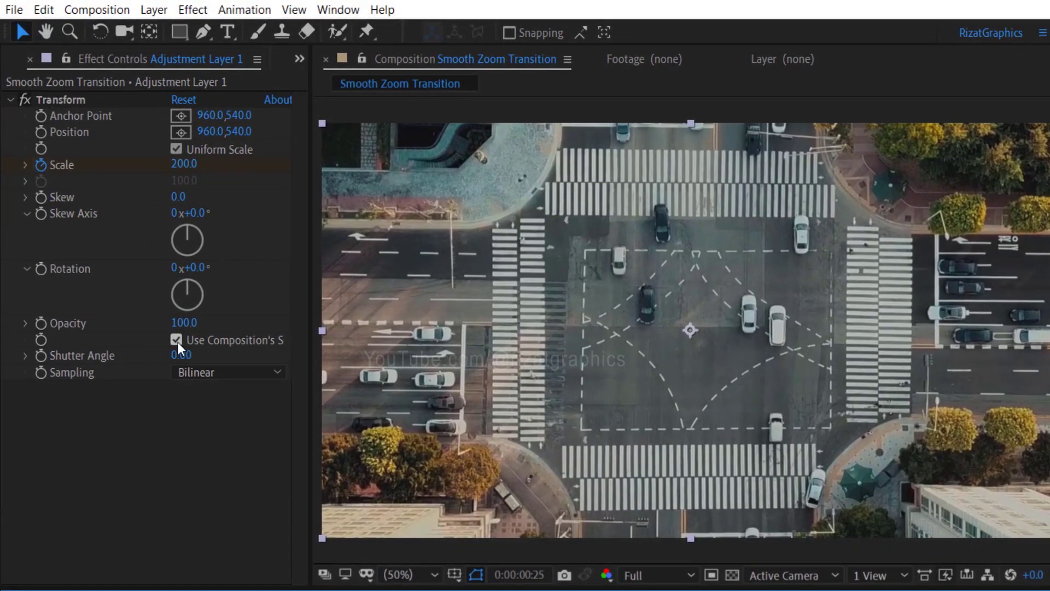
left_click(176, 340)
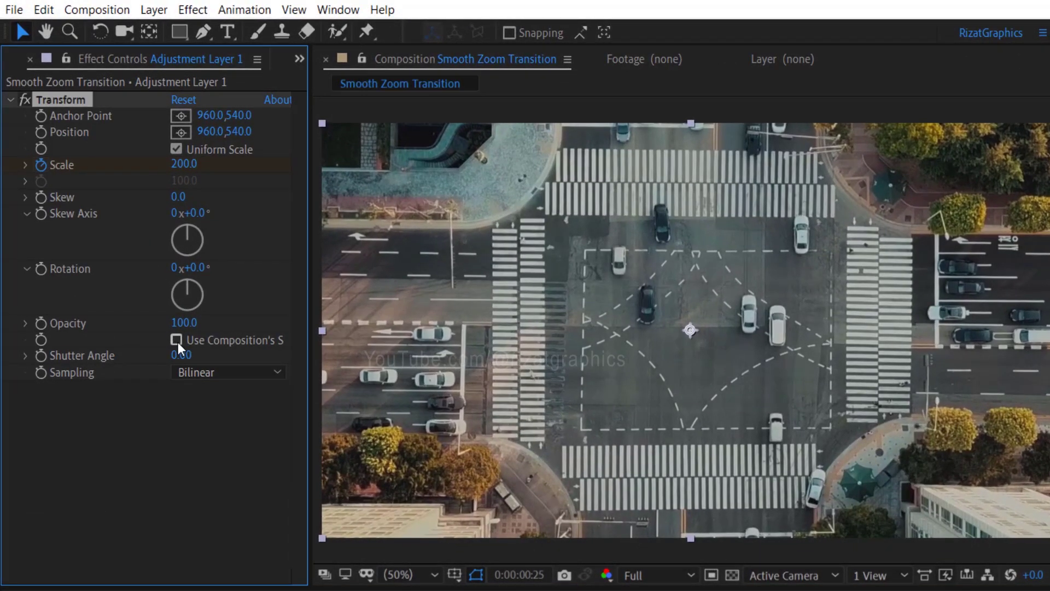
left_click(186, 354)
type("360")
key("Return")
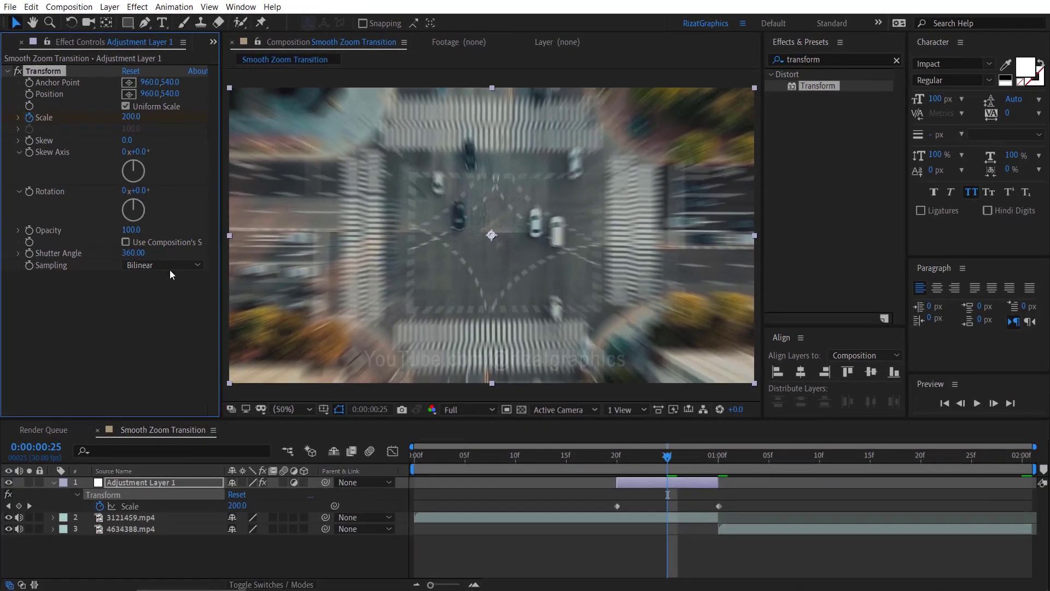
Duplicate the adjustment layer and move the copy to start at 1:00f
left_click(628, 483)
key("ctrl+d")
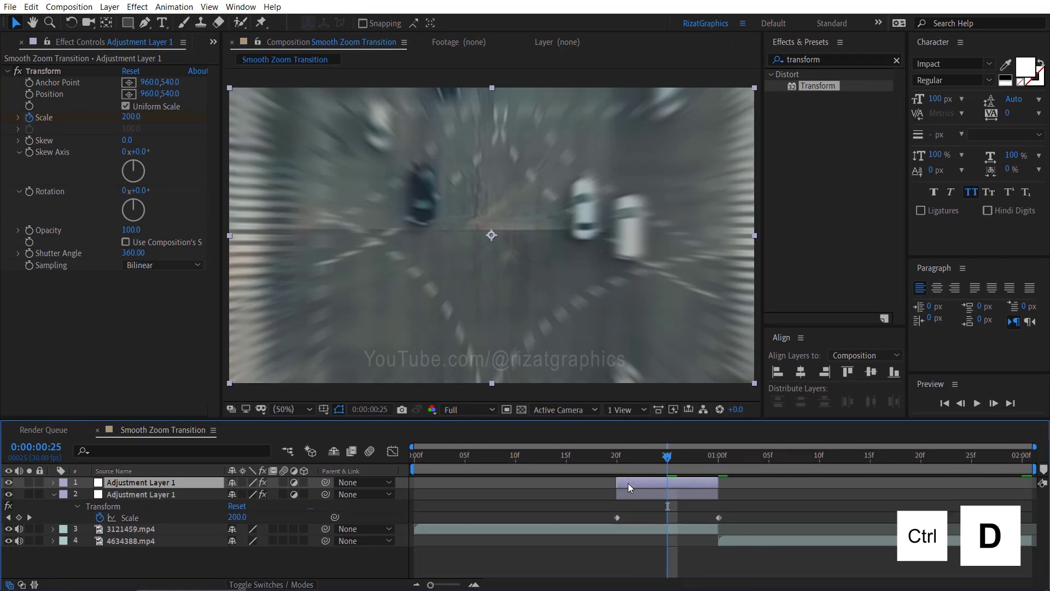
left_click_drag(628, 483, 734, 484)
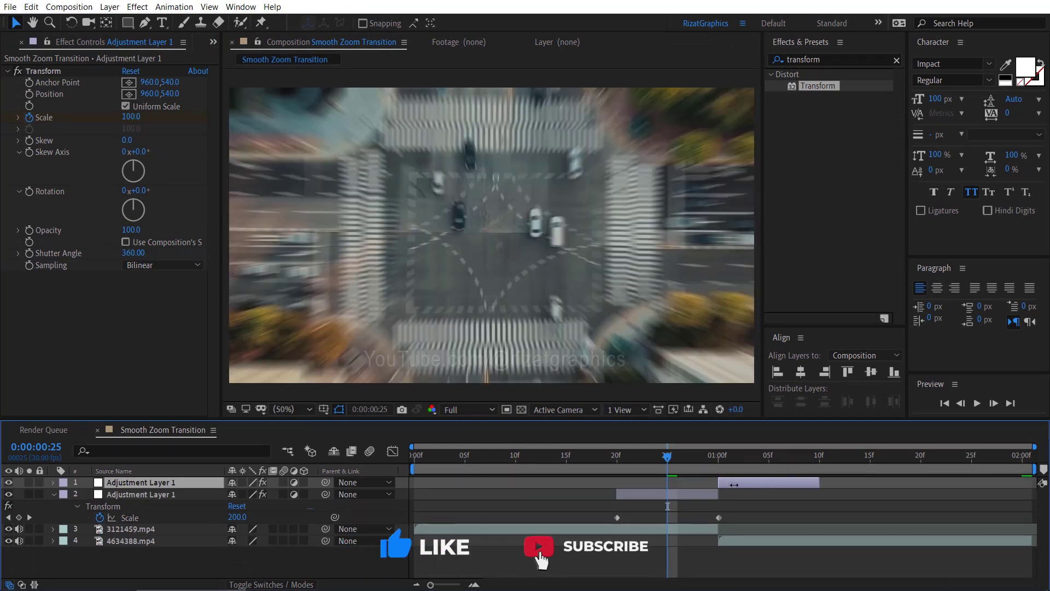
Keyframe the duplicate's Scale at 20 on 1:00f and 100 on 1:10f
left_click(721, 461)
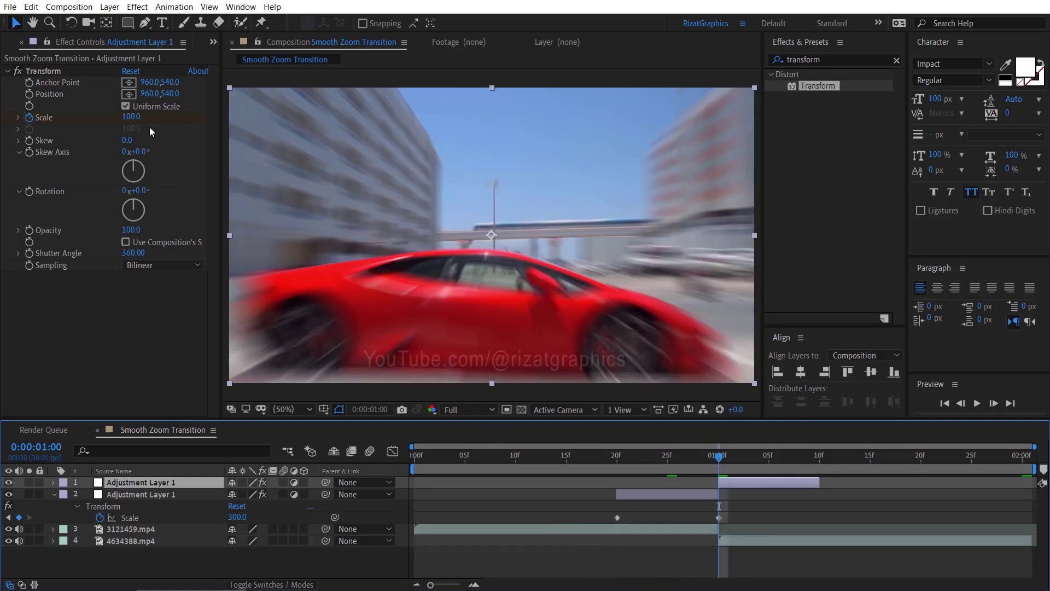
left_click(138, 119)
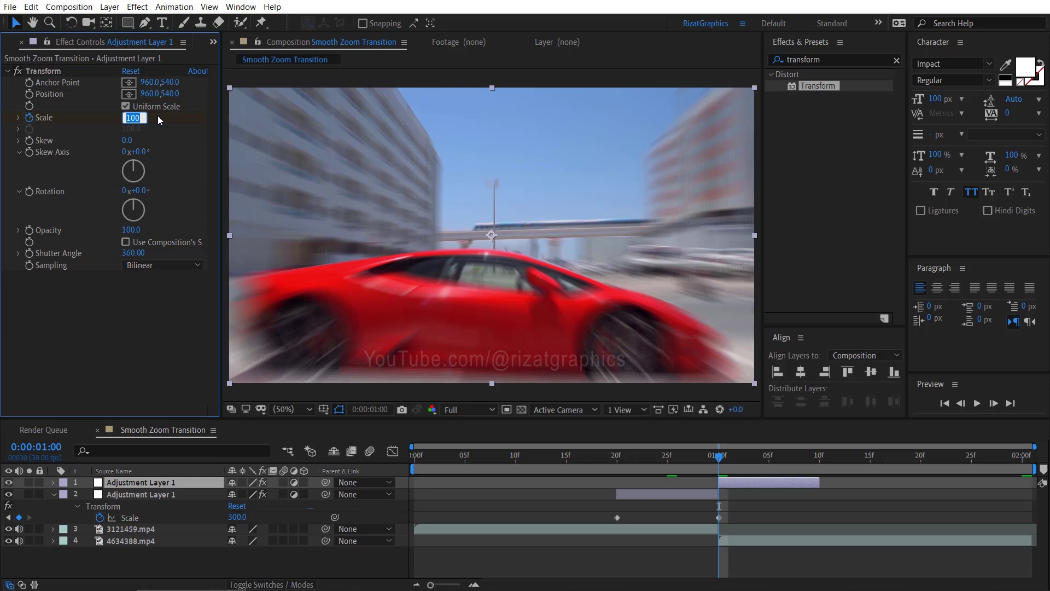
type("20")
key("Return")
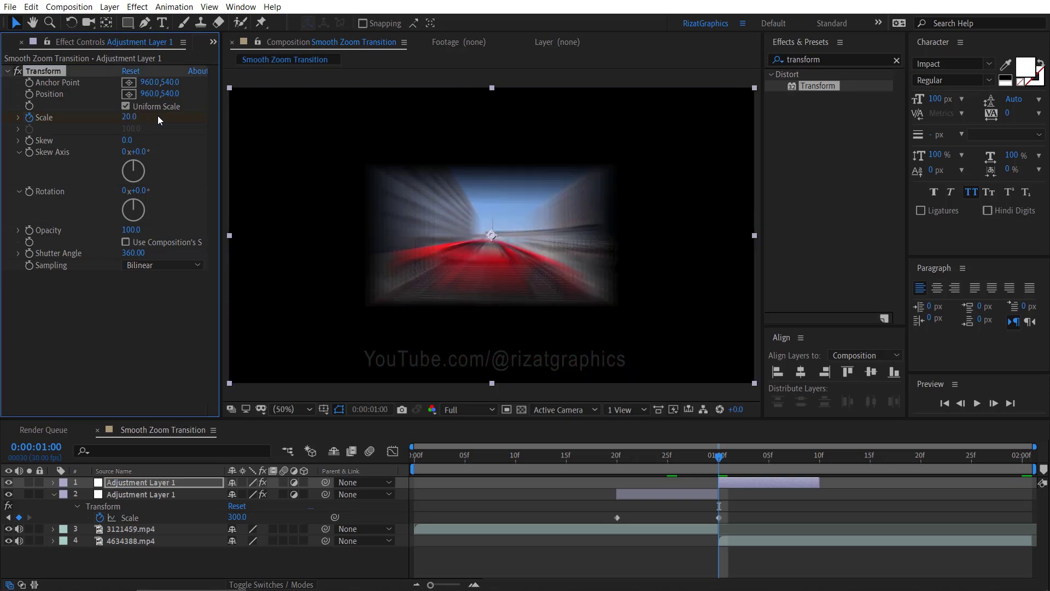
left_click(819, 462)
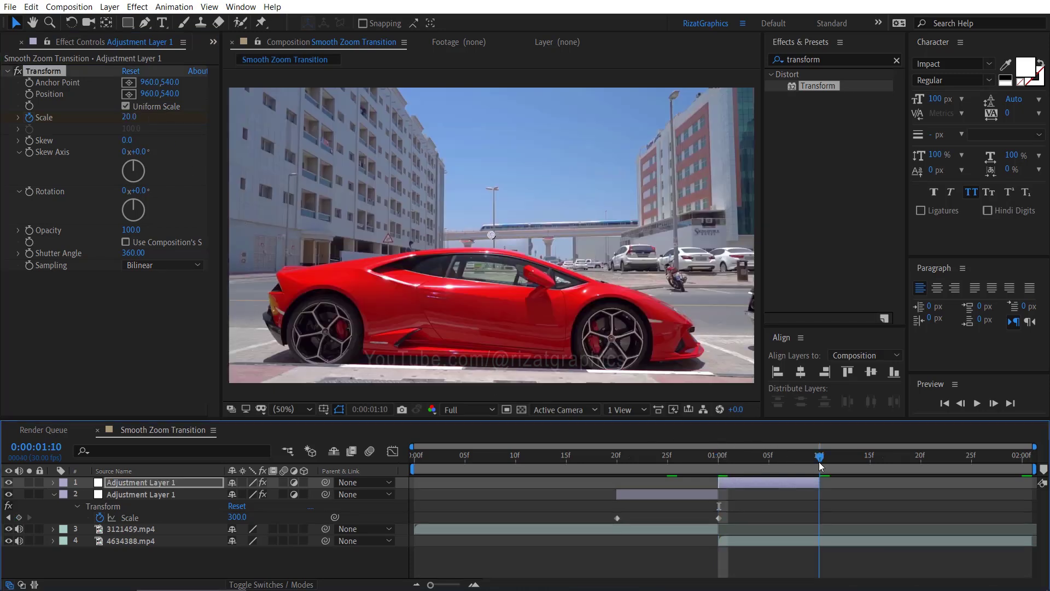
left_click(138, 120)
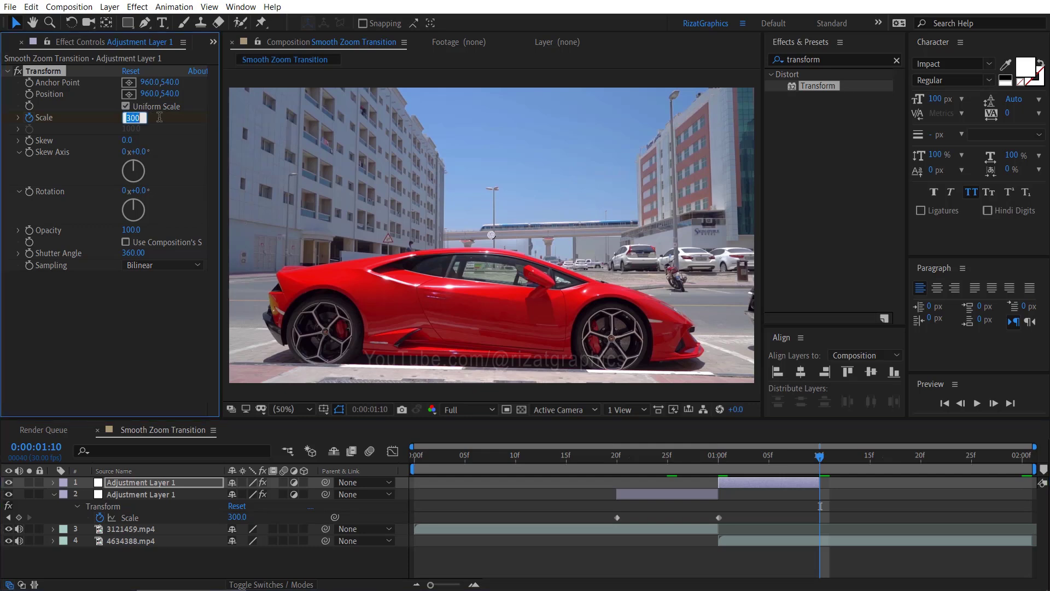
type("1")
key("Return")
left_click(749, 466)
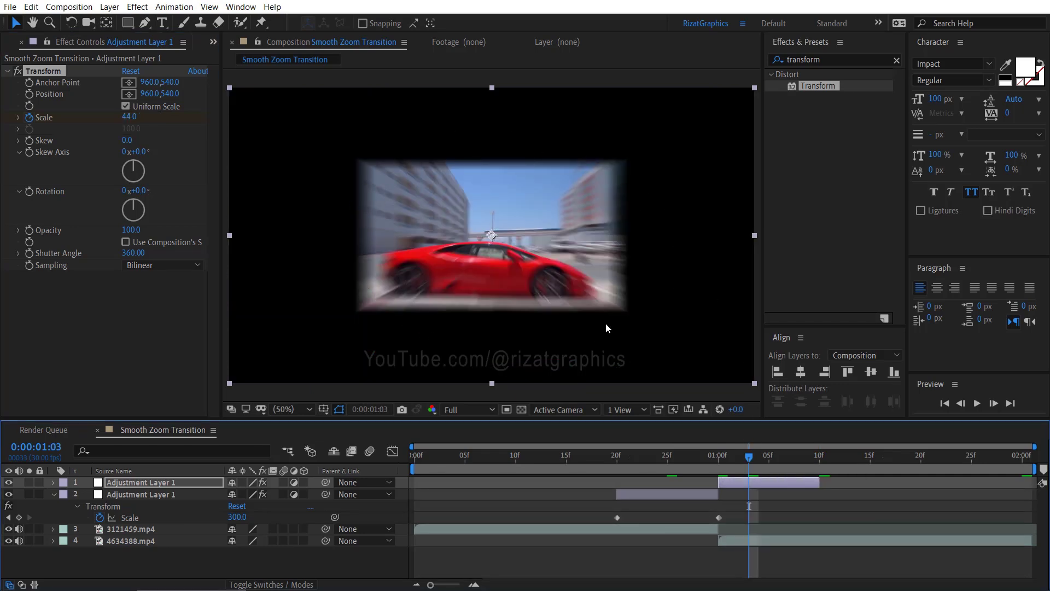
Apply Motion Tile to the top adjustment layer and place it before Transform
left_click(869, 59)
key("ctrl+a")
type("motion tile")
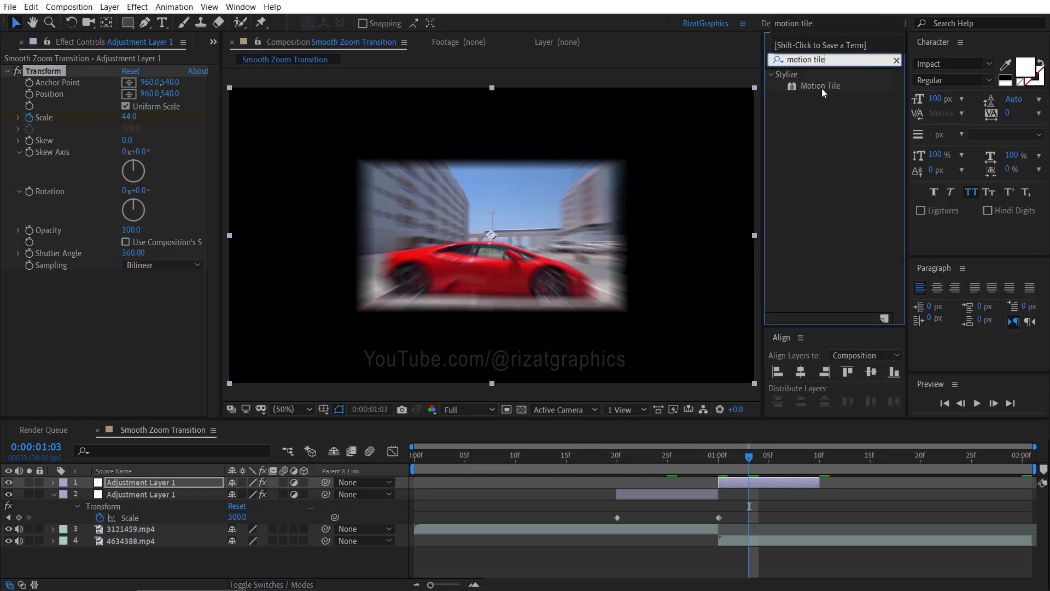
left_click_drag(821, 85, 774, 481)
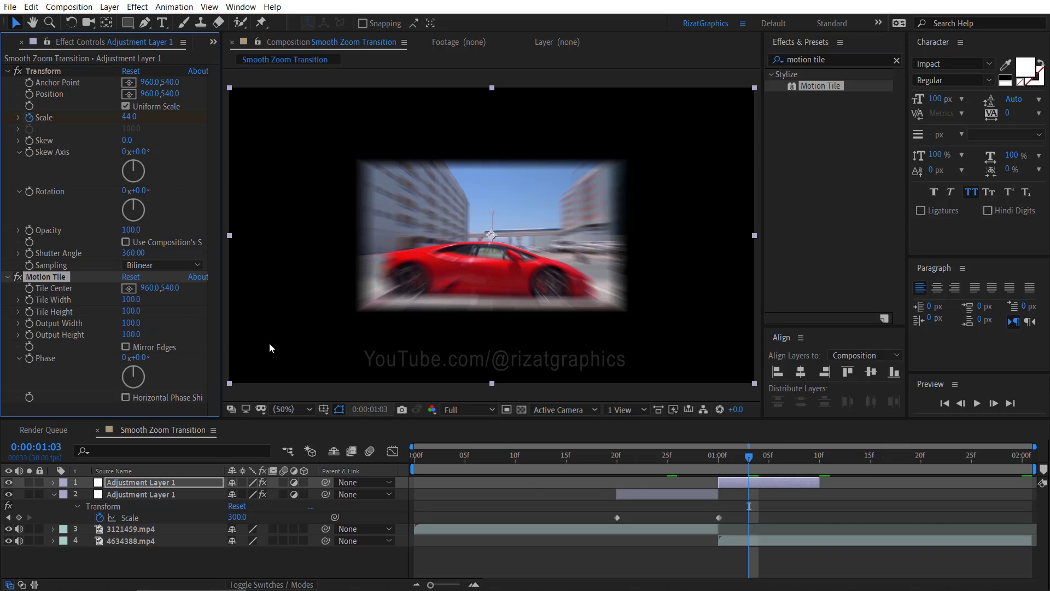
left_click(8, 72)
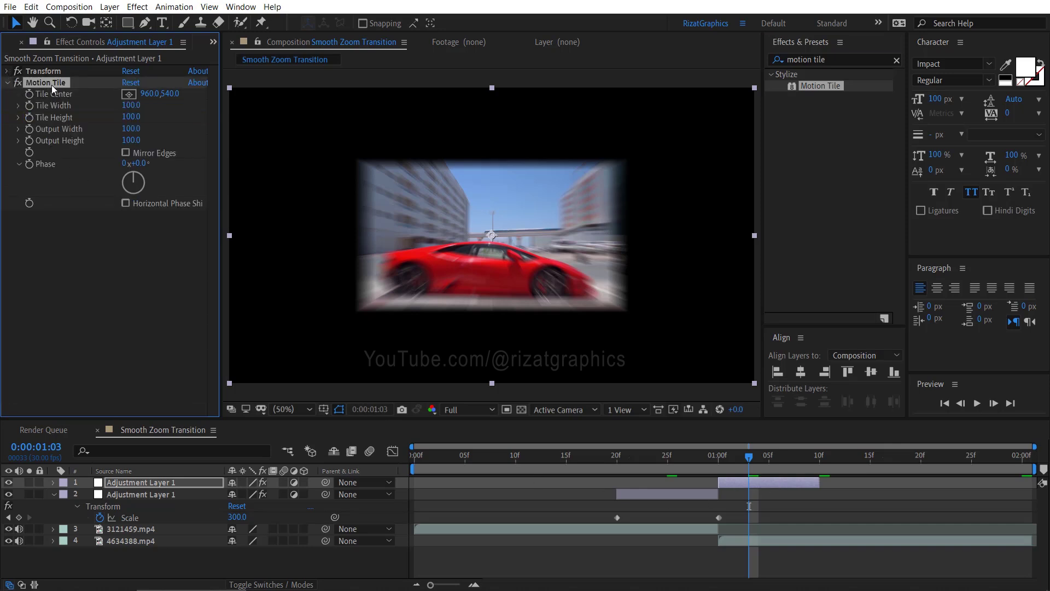
left_click_drag(53, 88, 61, 67)
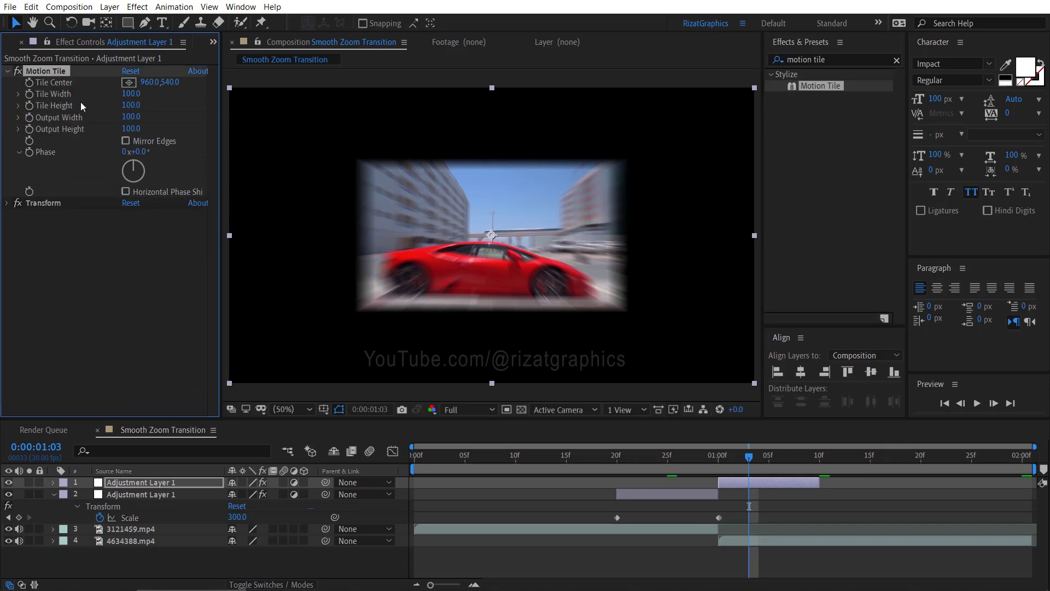
Set Motion Tile's Output Width to 500
left_click(132, 117)
type("500")
key("Tab")
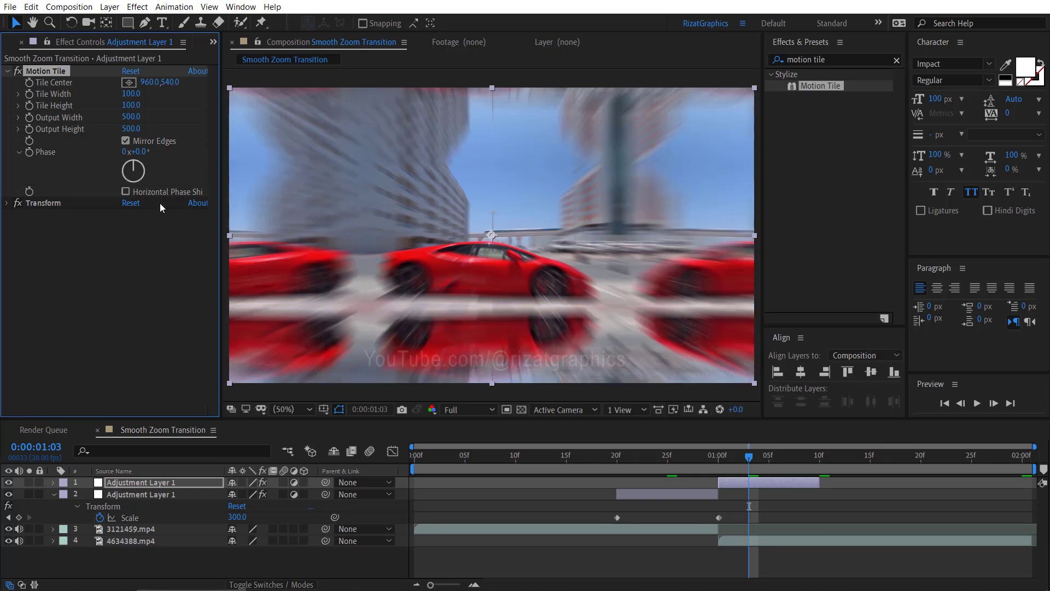
Apply Easy Ease to all four Scale keyframes, then select Layer 2's Scale keyframes
key("u")
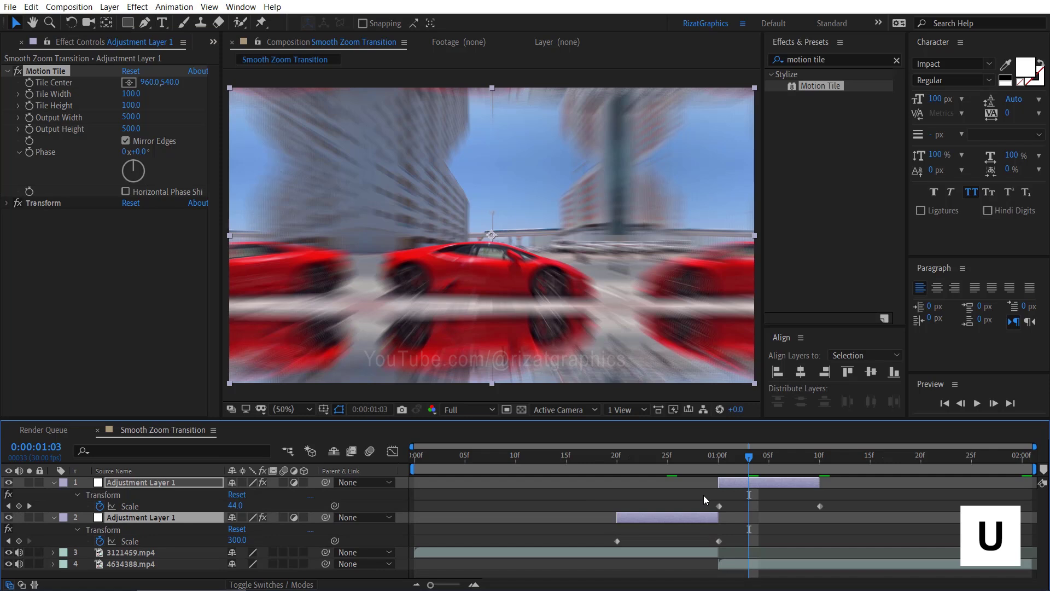
left_click_drag(835, 500, 603, 545)
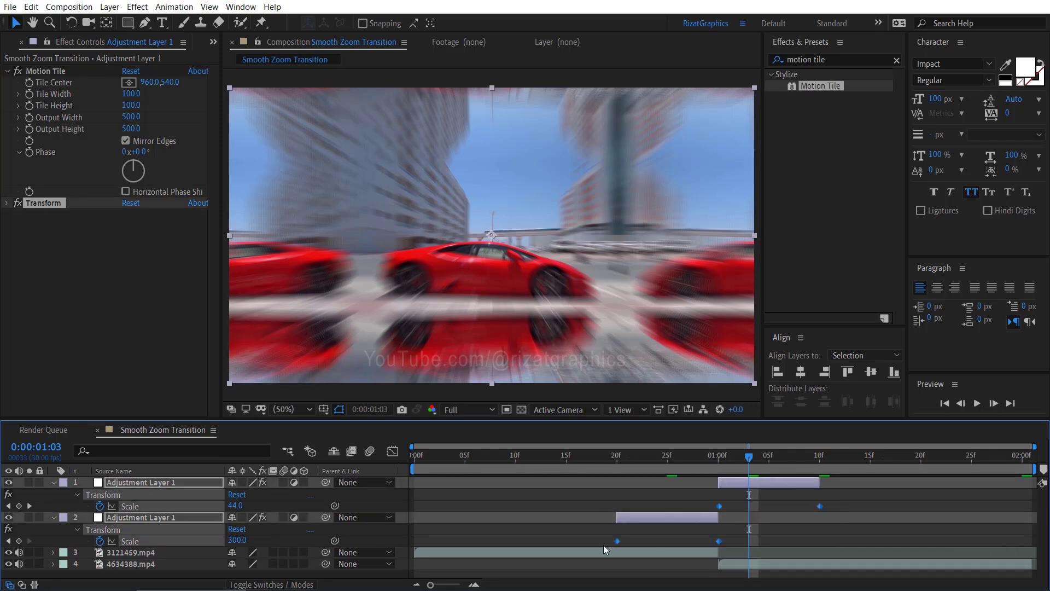
right_click(616, 541)
mouse_move(739, 533)
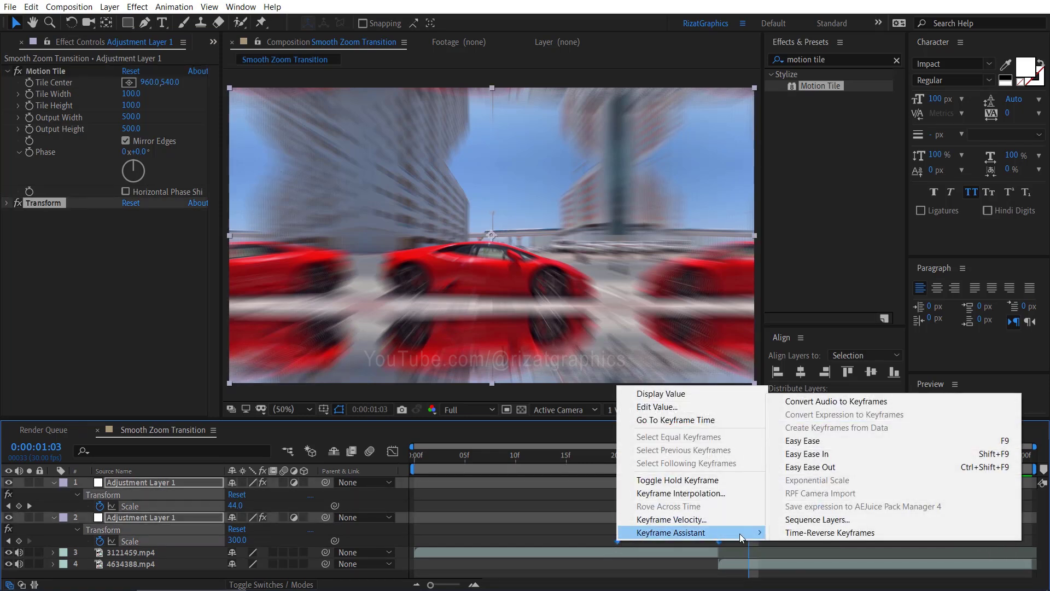
left_click(843, 444)
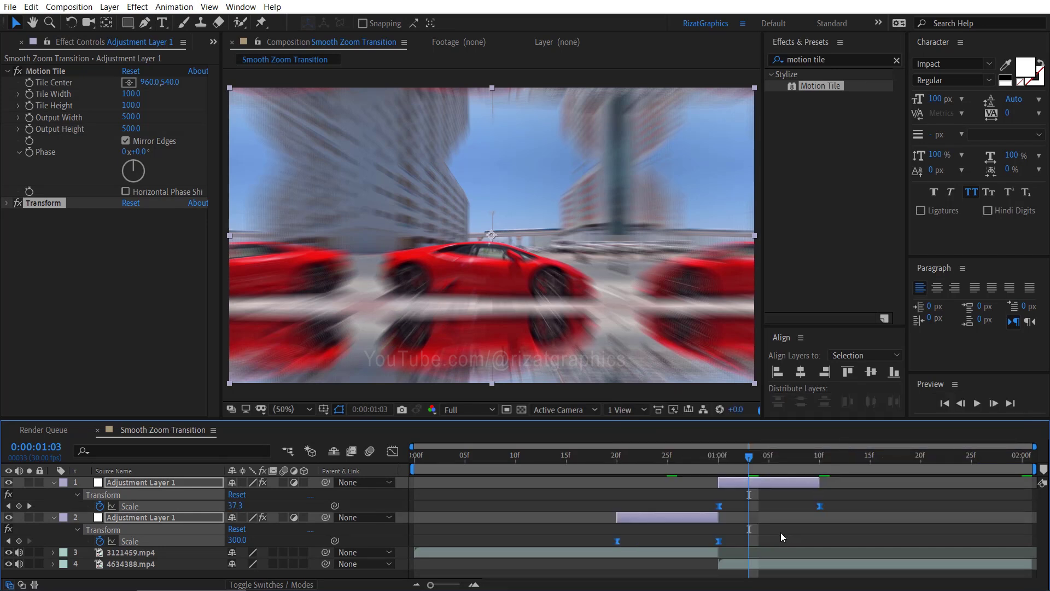
left_click_drag(737, 537, 602, 546)
In the speed graph, ease the lower layer's two Scale keyframes to 100% influence for a sharp late acceleration
left_click(392, 452)
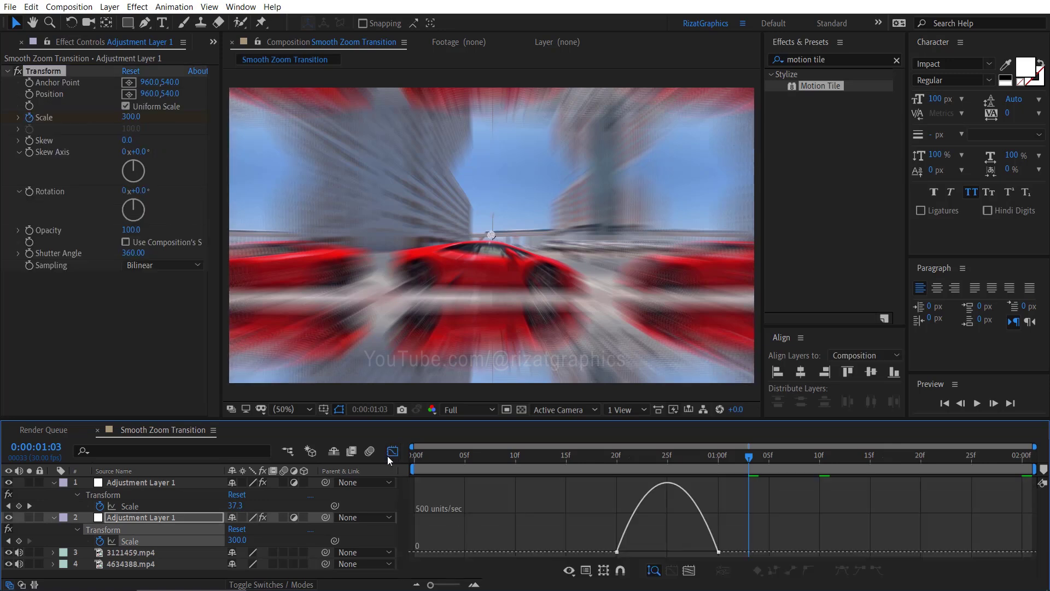
left_click(589, 574)
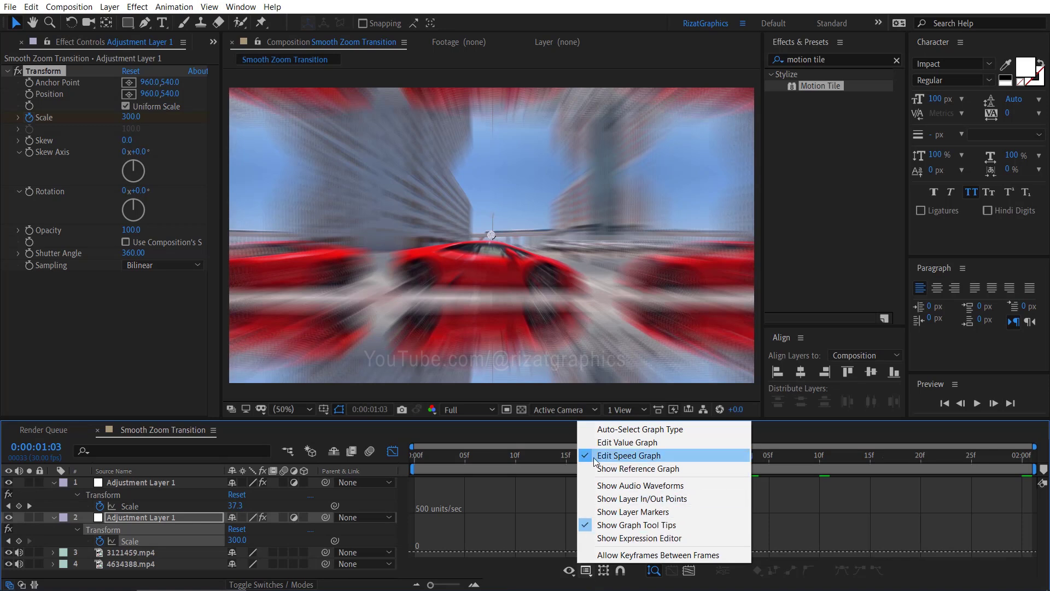
left_click(557, 496)
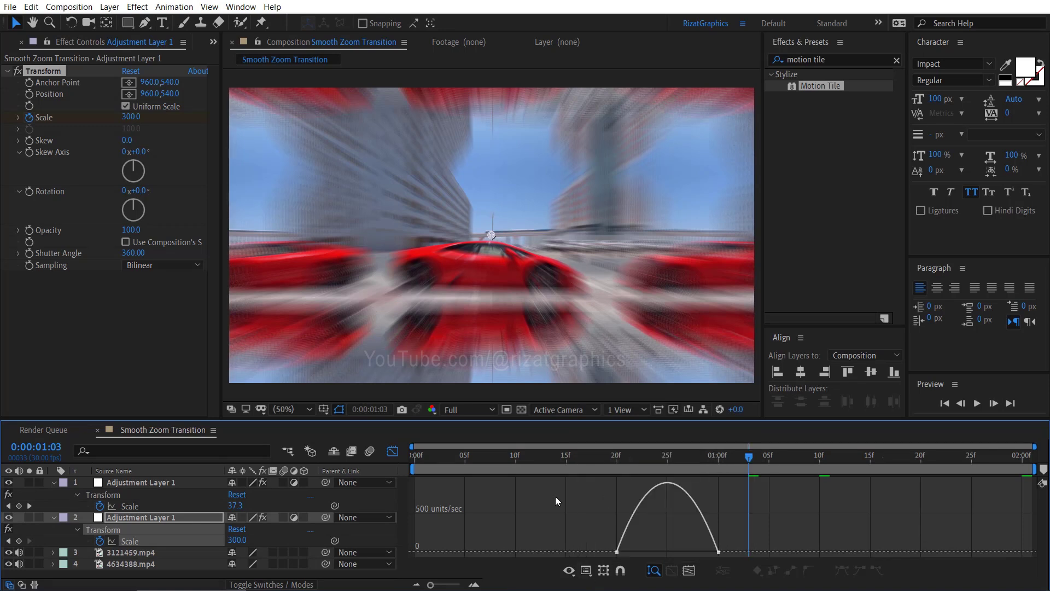
left_click_drag(626, 556, 653, 553)
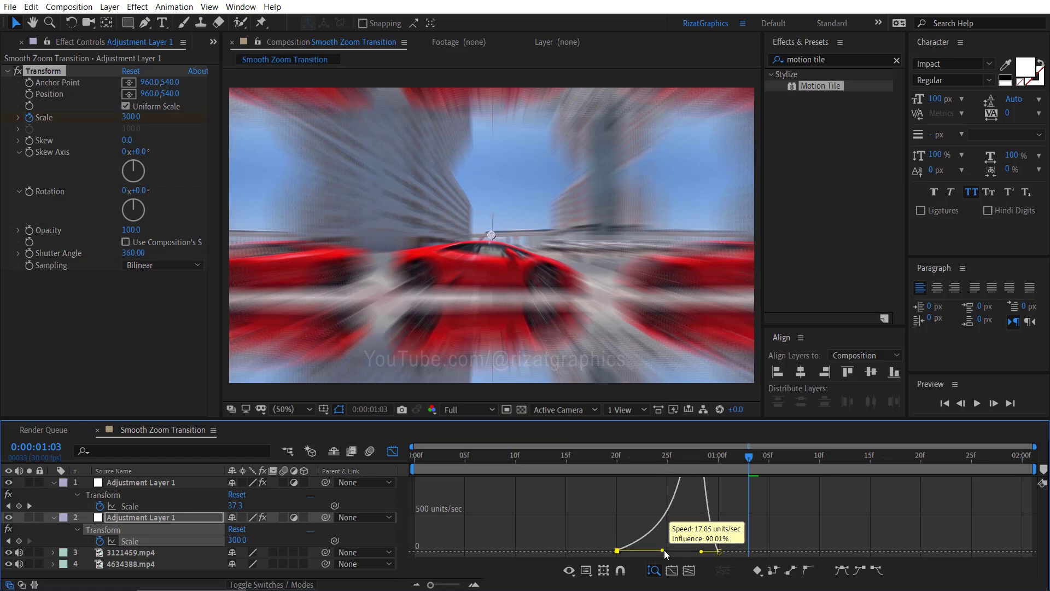
left_click_drag(664, 550, 721, 552)
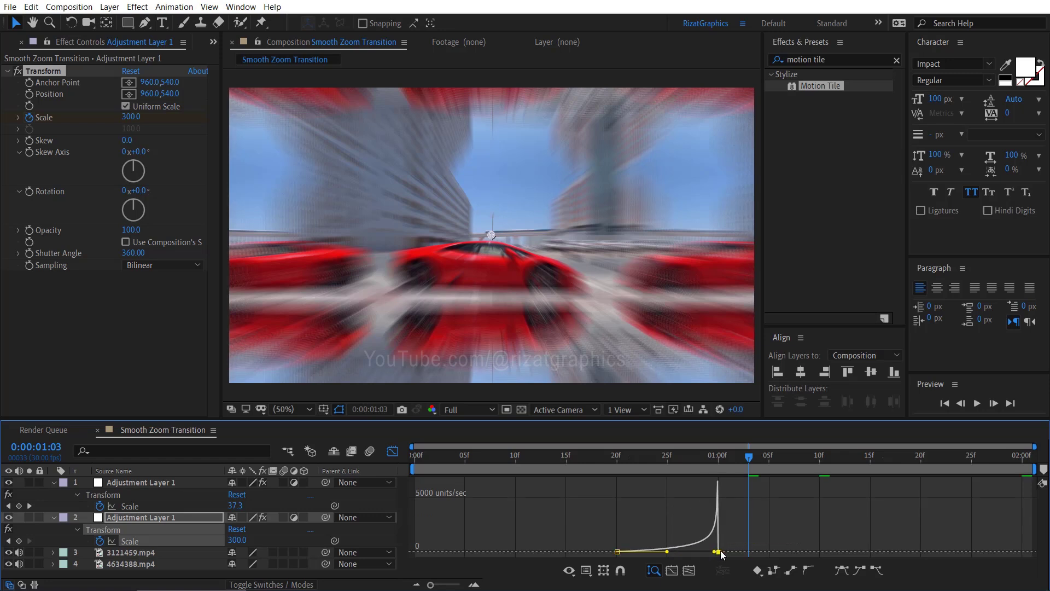
left_click(395, 453)
Ease the upper layer's Scale keyframes to 100% influence and drag its first keyframe slightly earlier
left_click_drag(706, 500, 825, 510)
left_click(393, 452)
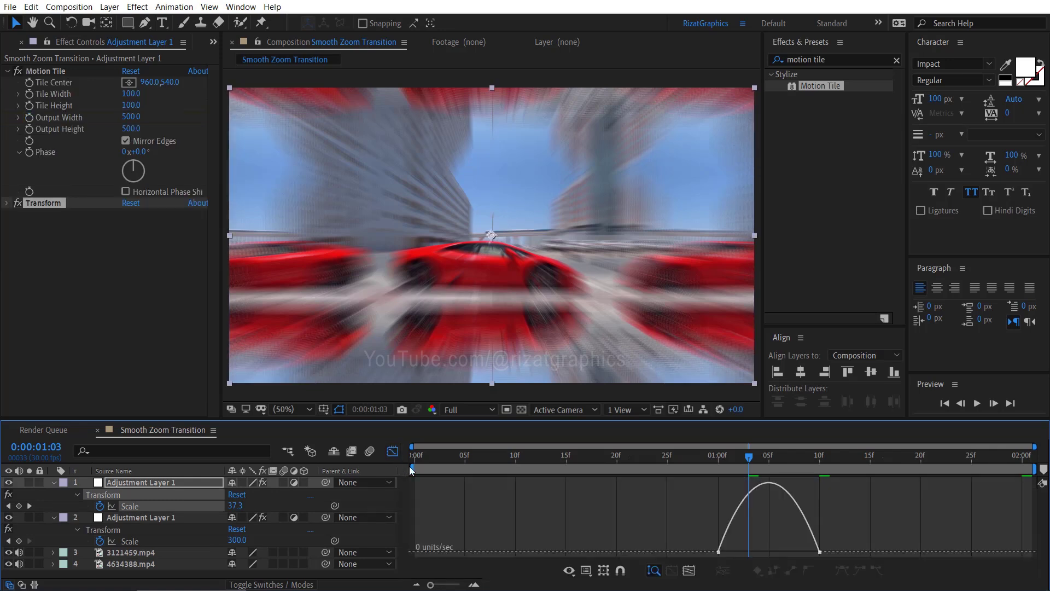
left_click_drag(759, 556, 720, 553)
left_click_drag(802, 551, 738, 552)
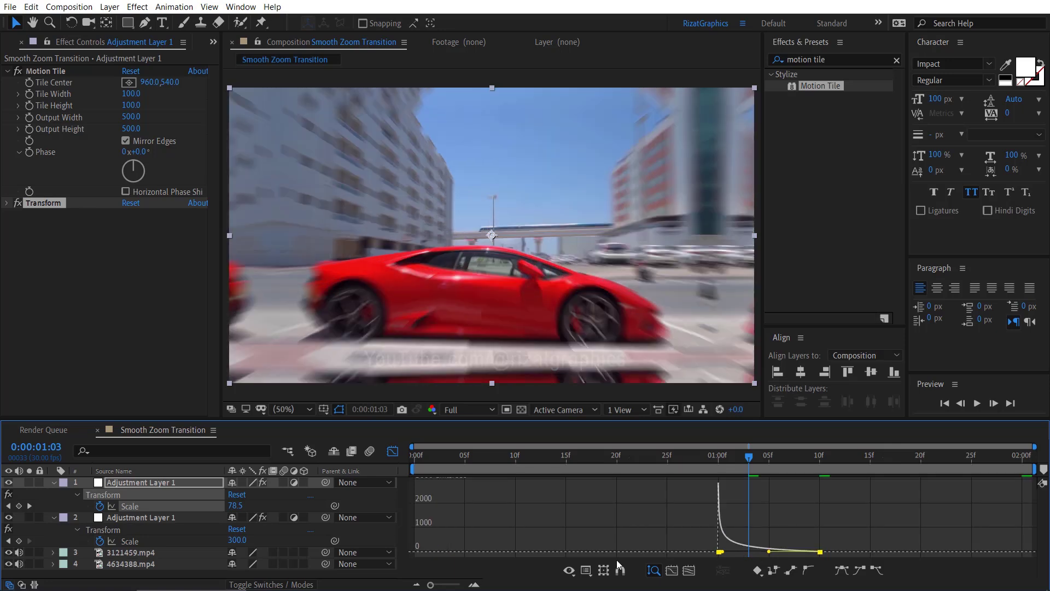
left_click(389, 454)
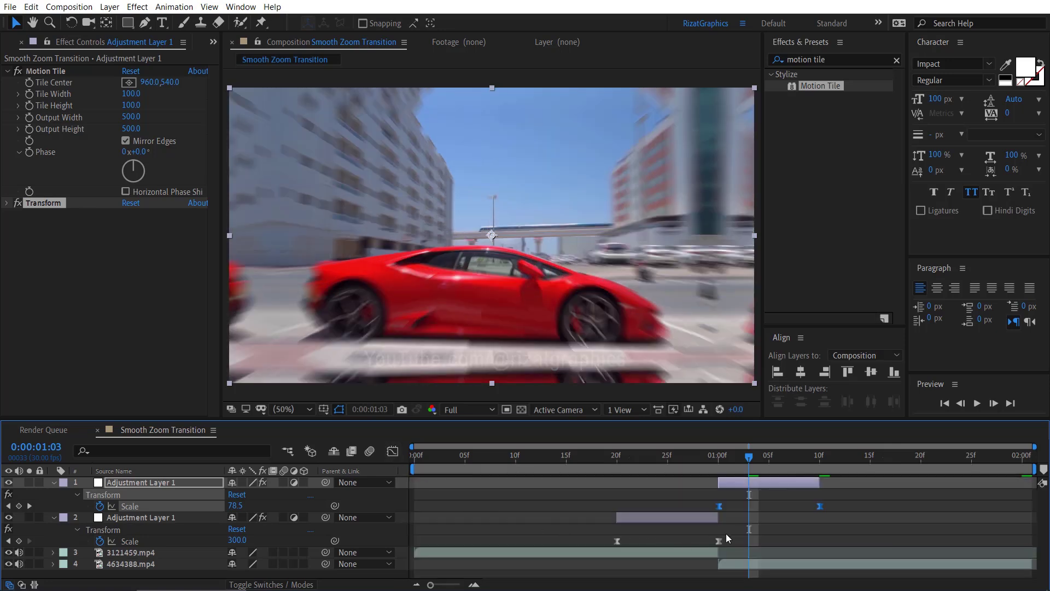
left_click(736, 518)
left_click_drag(720, 507, 710, 507)
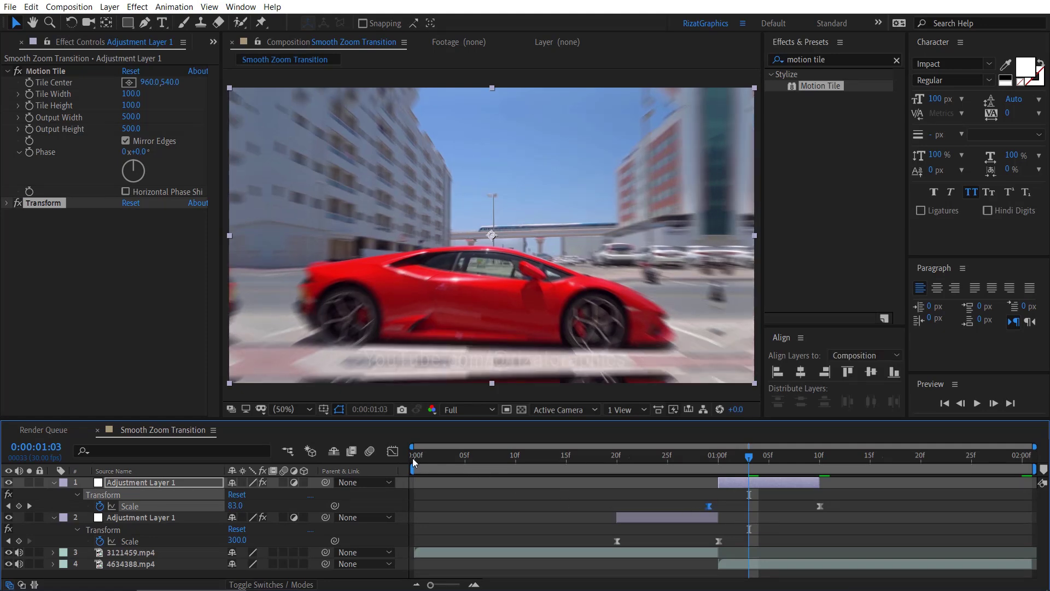
Preview the zoom transition from the start of the composition
left_click(412, 459)
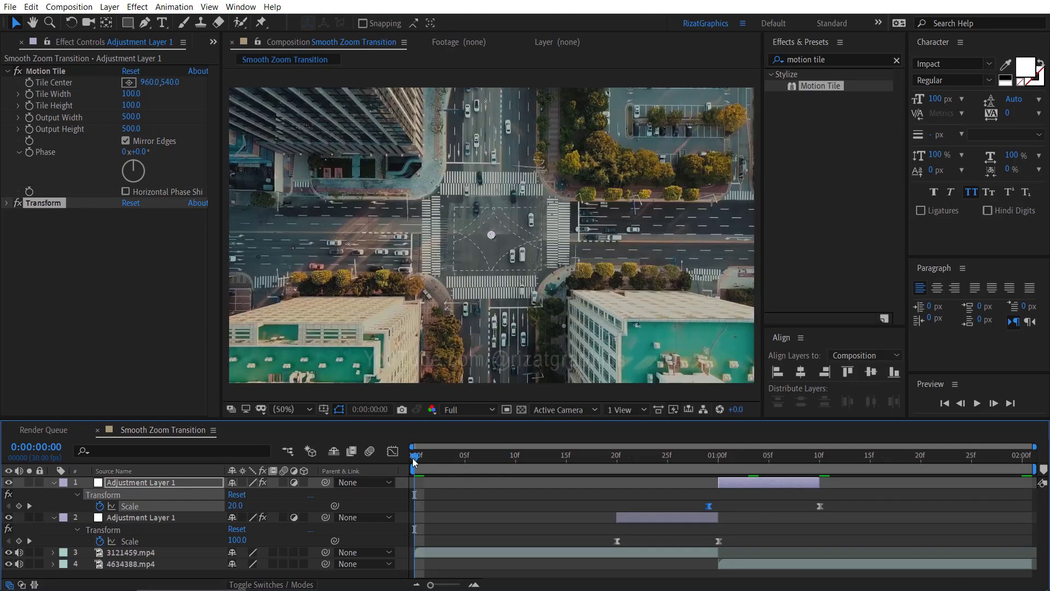
left_click(974, 406)
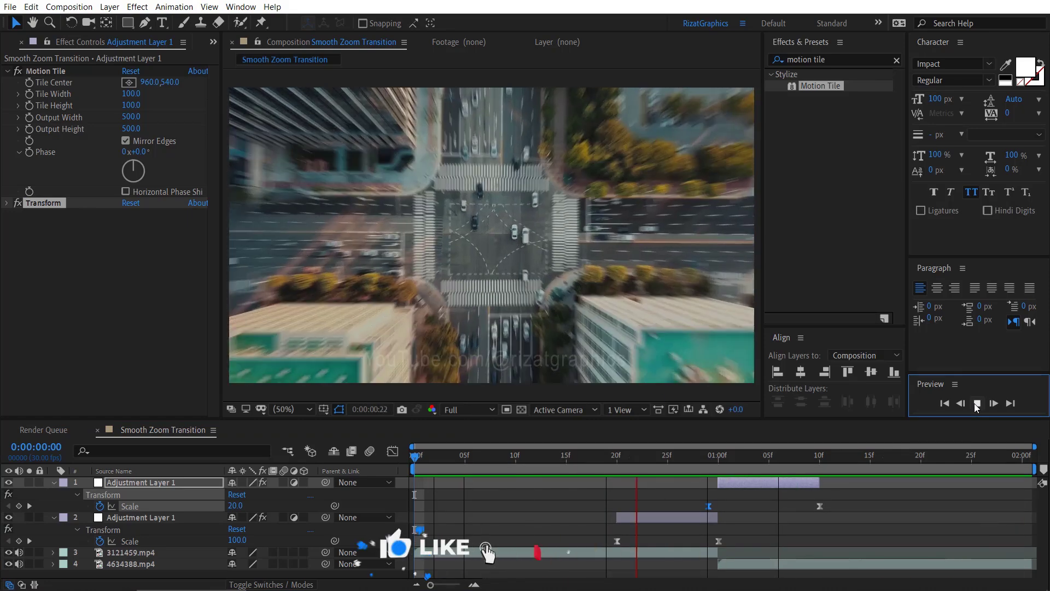
left_click(977, 405)
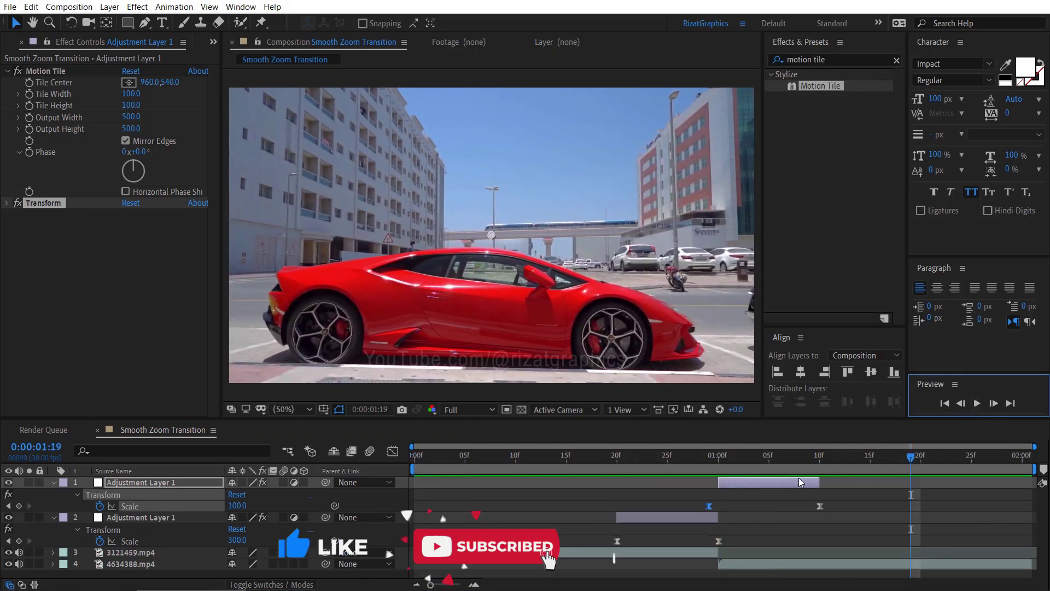
Collapse both adjustment layers' Scale properties, then bring up the timeline's context menu
left_click(684, 515, "shift")
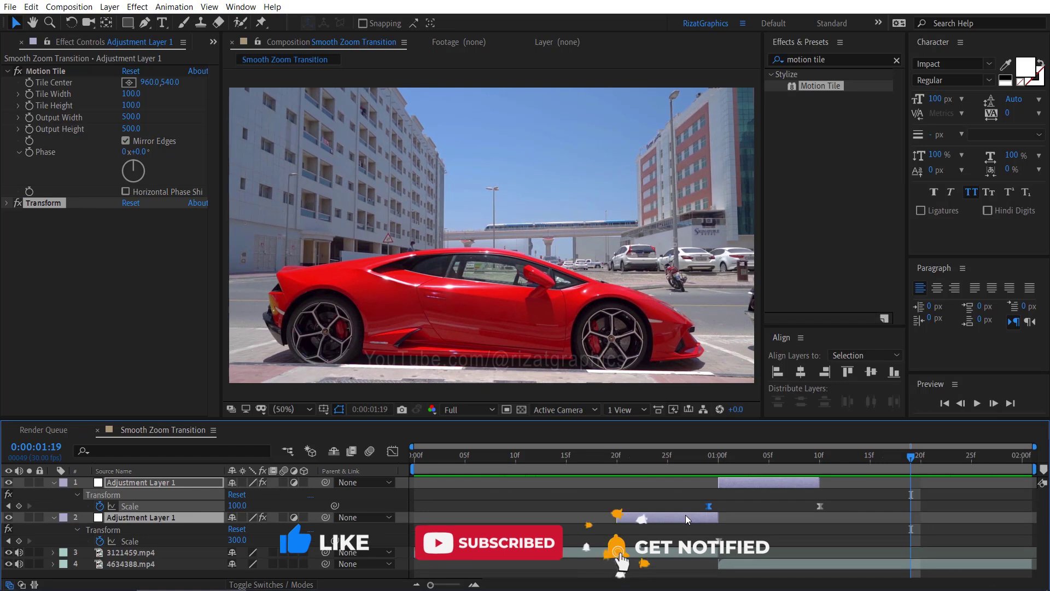
key("s")
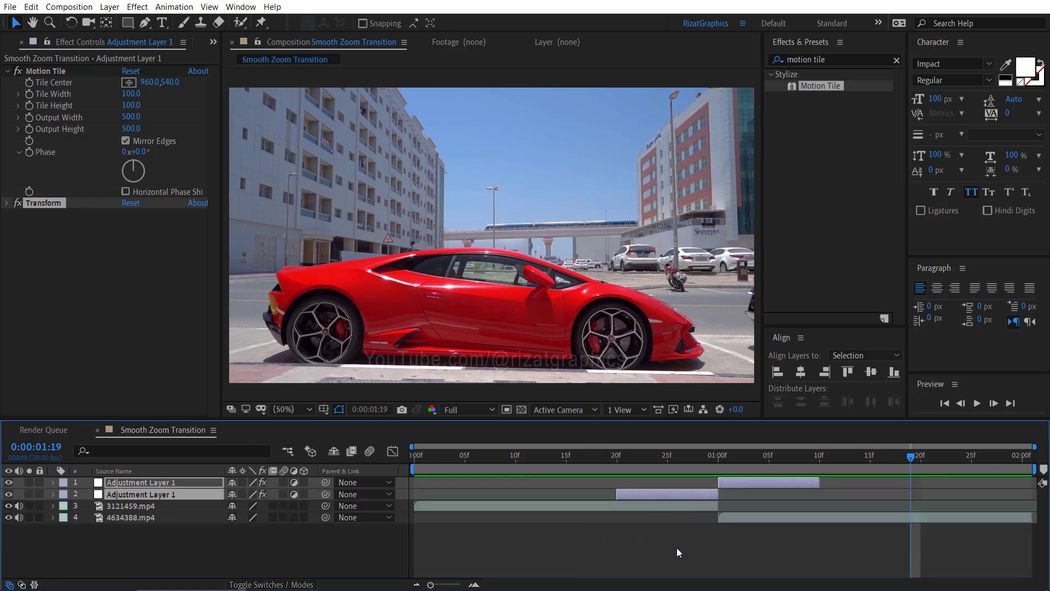
left_click(677, 547)
right_click(677, 547)
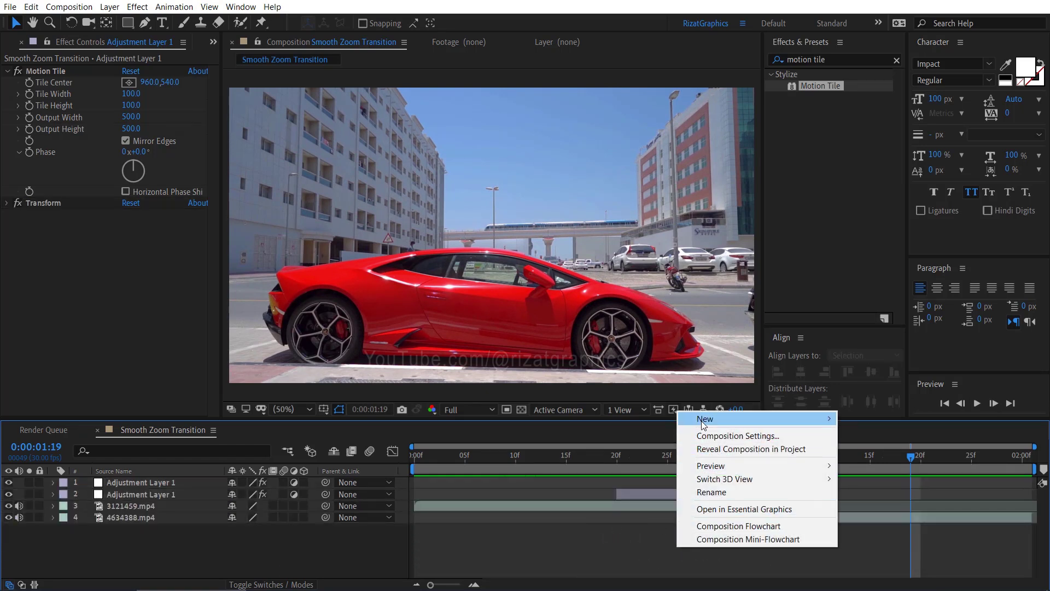
Add a new adjustment layer on top, trimmed to run from 0:00:00:20 to 0:00:01:10
mouse_move(704, 425)
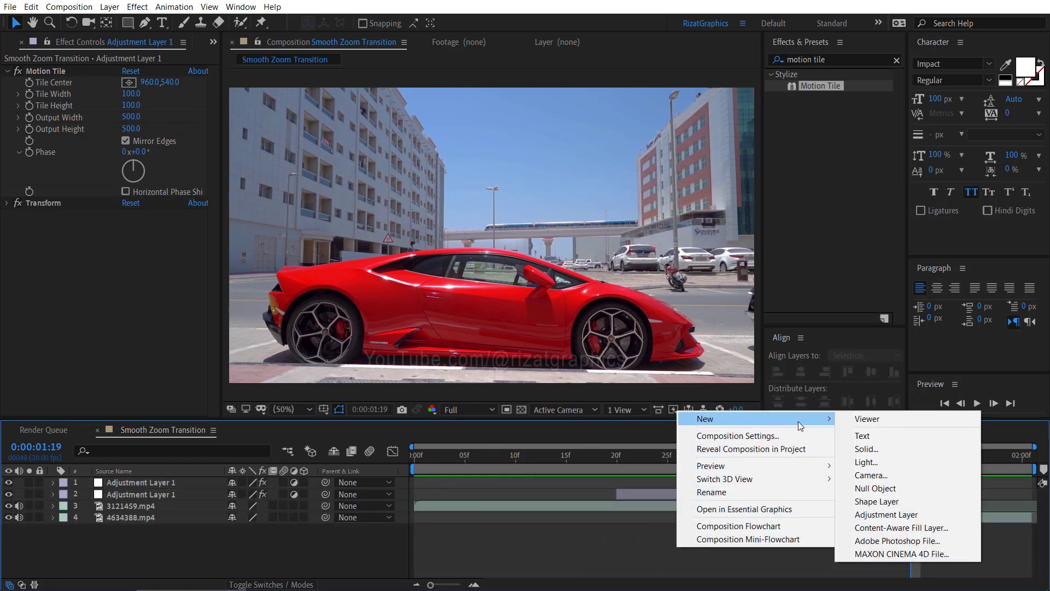
left_click(874, 513)
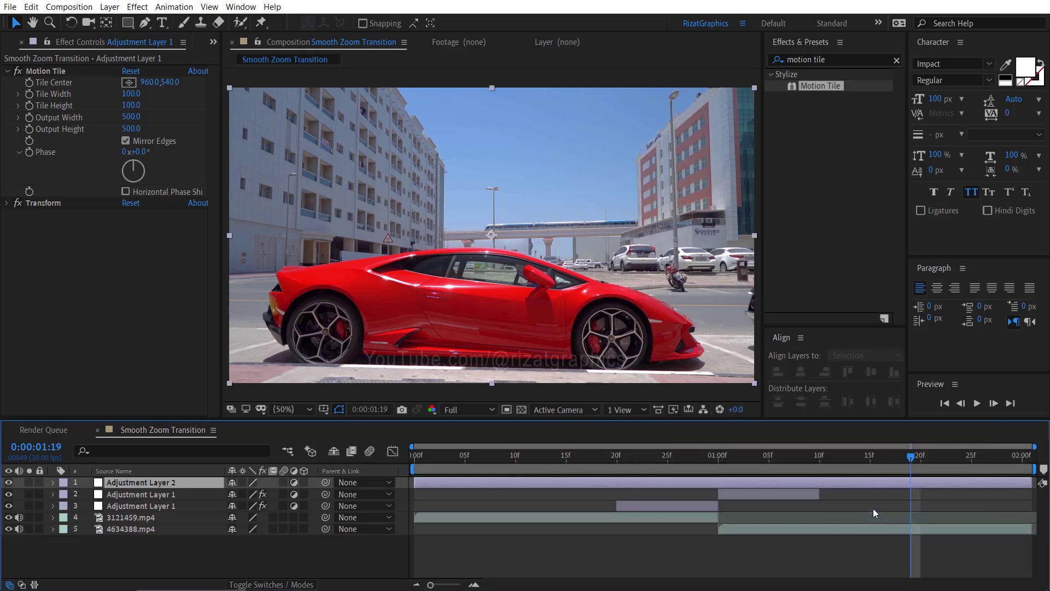
left_click(618, 455)
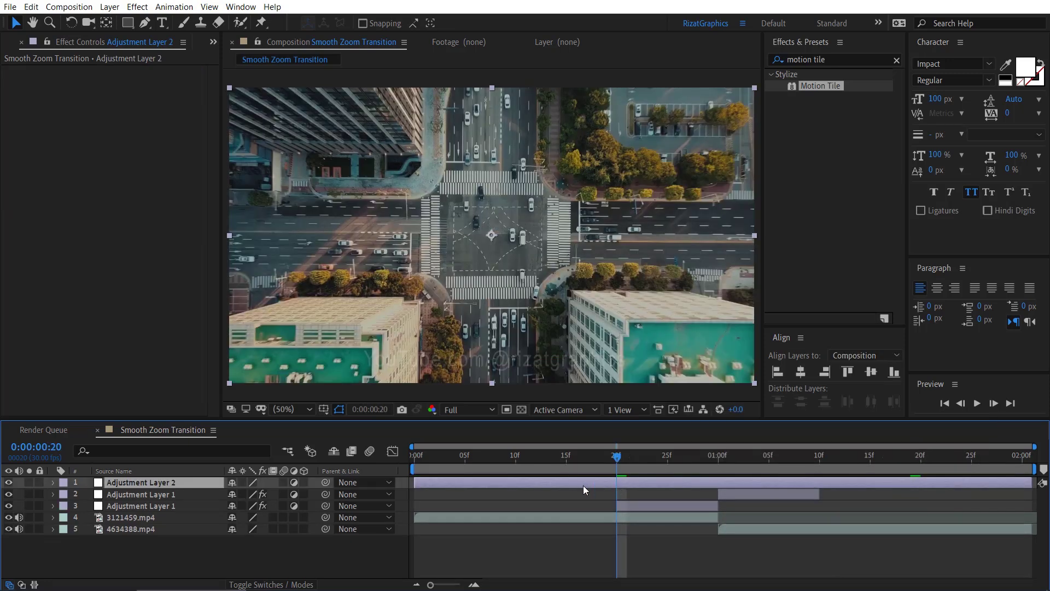
left_click_drag(415, 482, 612, 488)
left_click(818, 456)
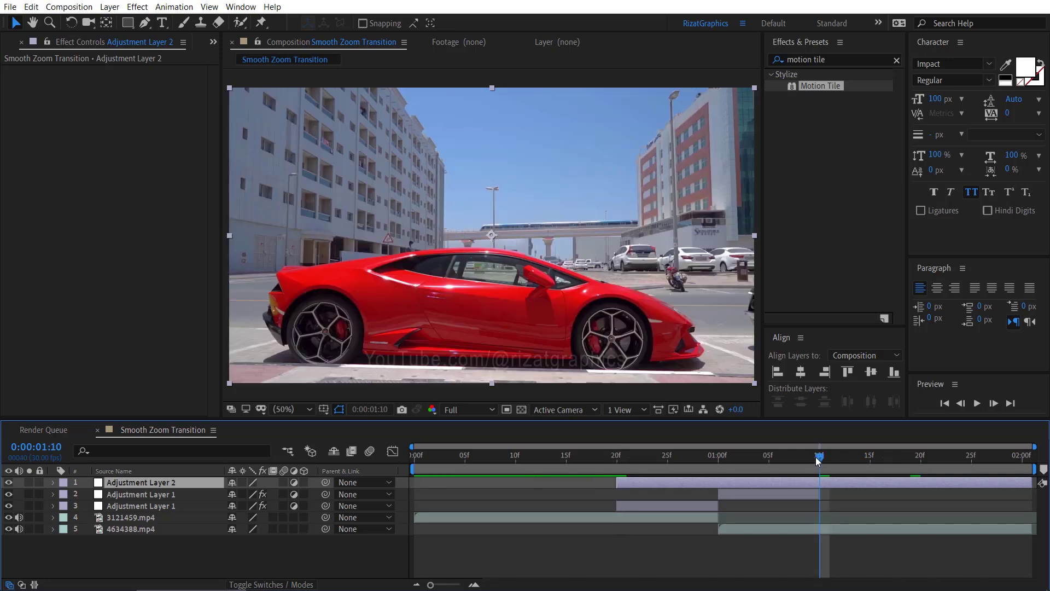
left_click_drag(1022, 482, 822, 472)
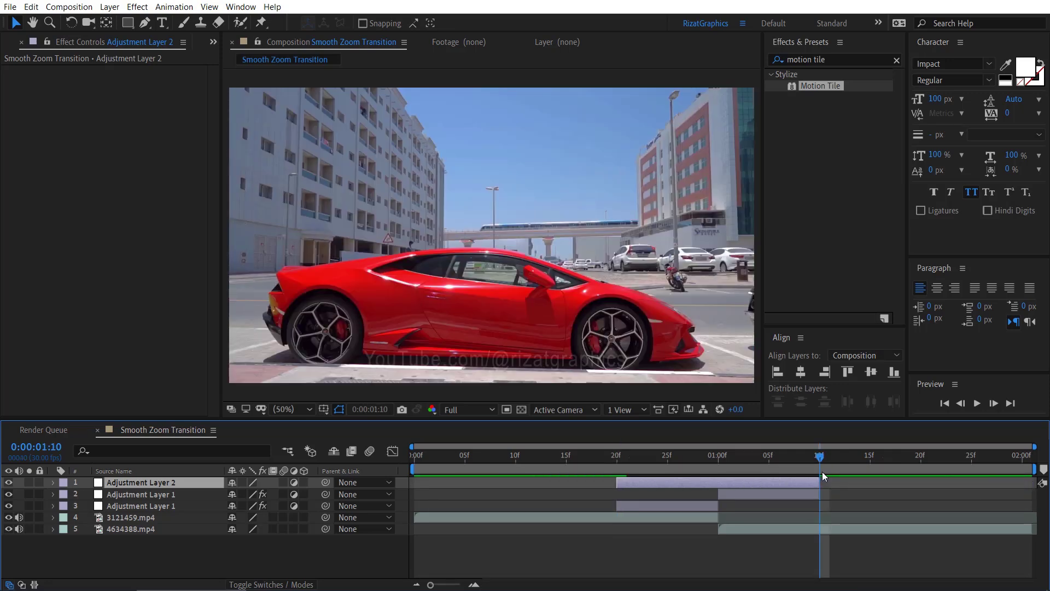
left_click(618, 457)
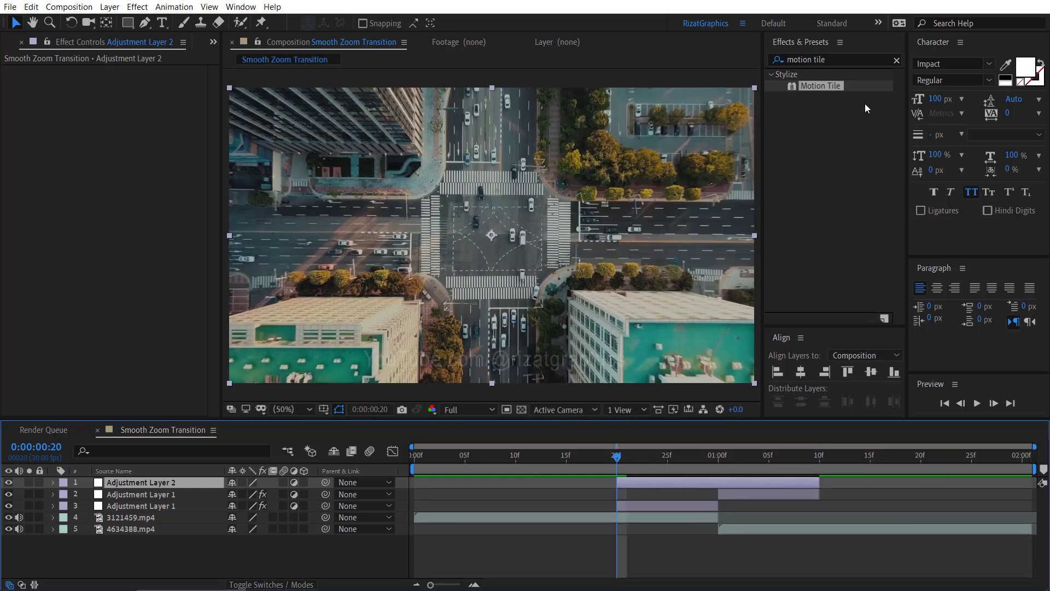
Search 'optics', apply Optics Compensation to Adjustment Layer 2, and enable Reverse Lens Distortion
left_click(865, 60)
key("ctrl+a")
type("o")
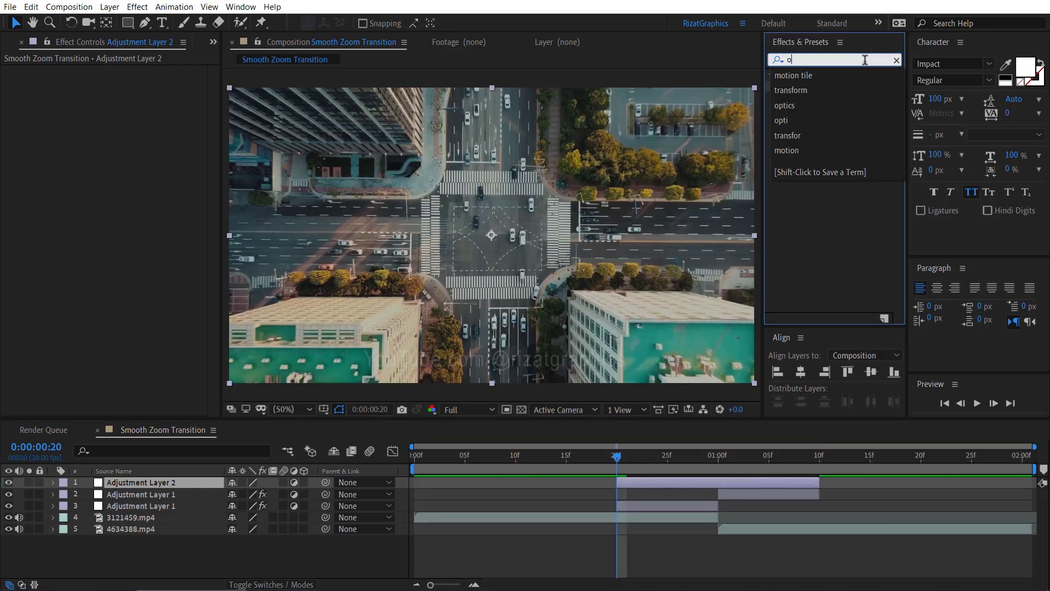
type("ptics")
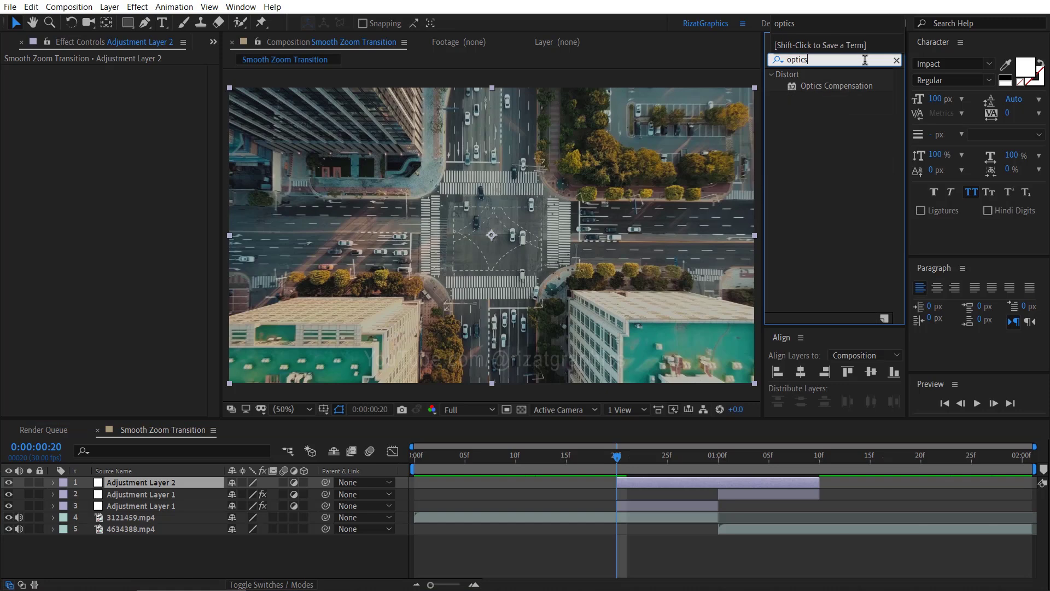
left_click_drag(854, 86, 642, 485)
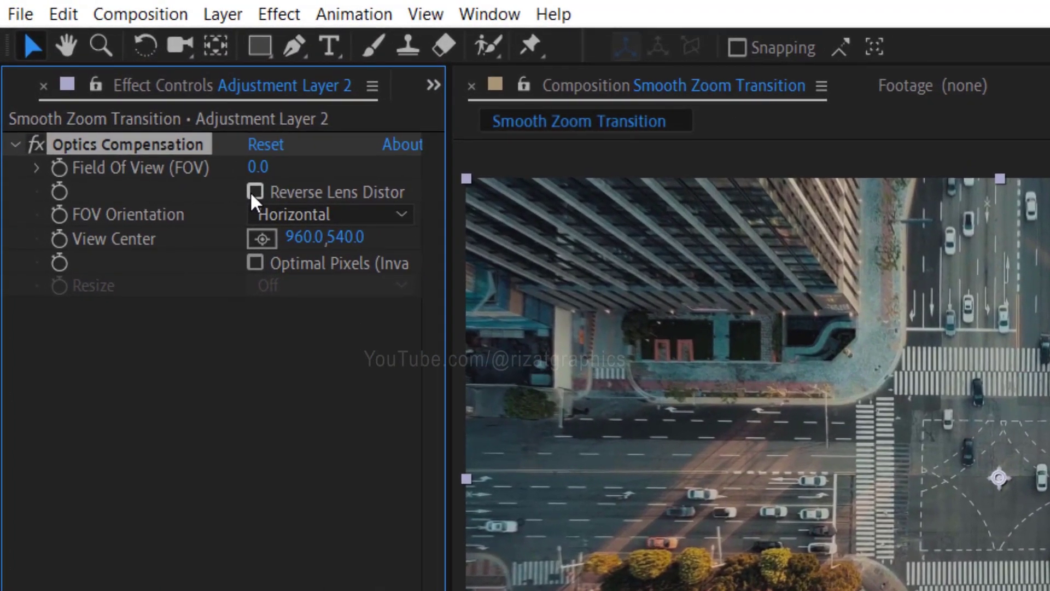
left_click(255, 192)
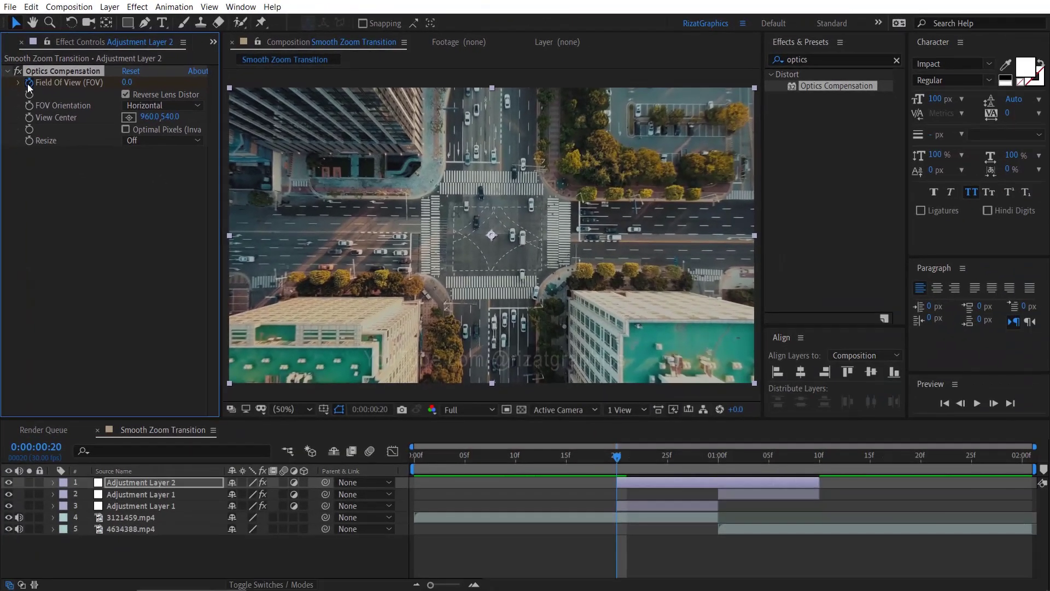
Keyframe Field Of View at 150 at 1:00 and back to 0 at 1:10
left_click(717, 461)
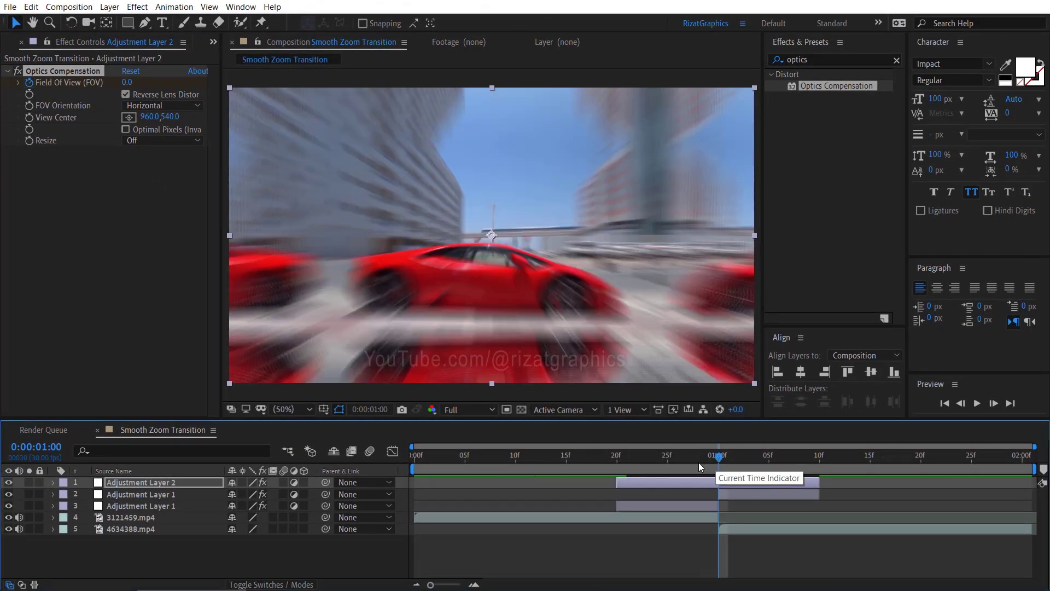
left_click(130, 82)
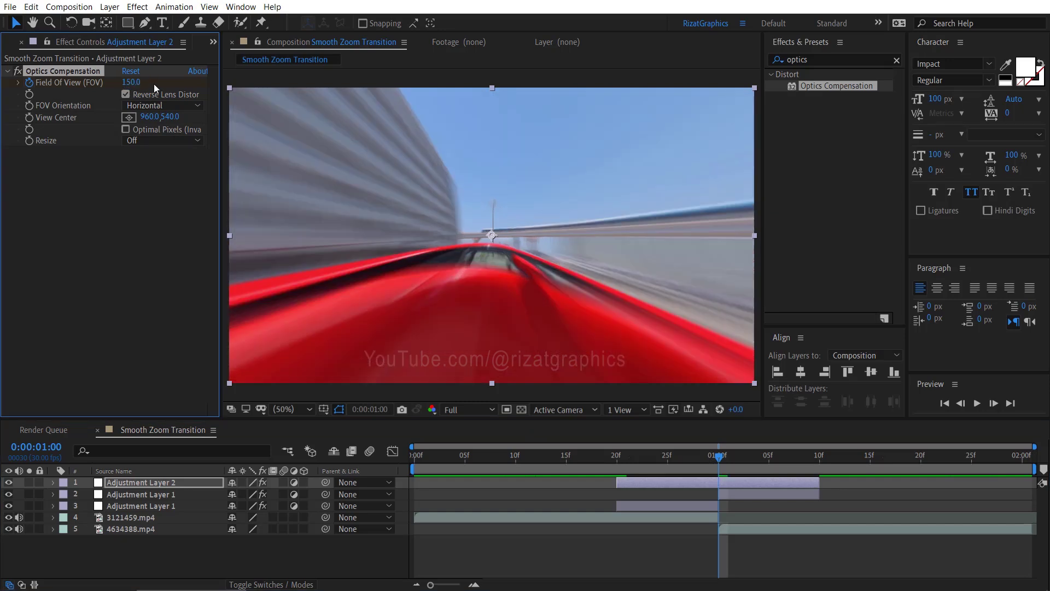
left_click(819, 461)
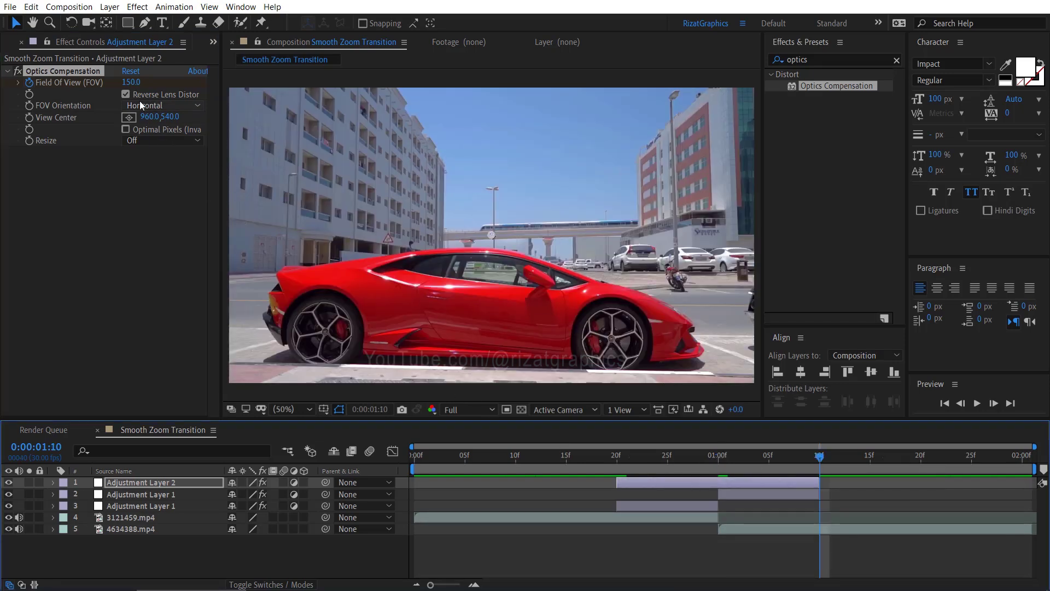
left_click(132, 83)
type("0")
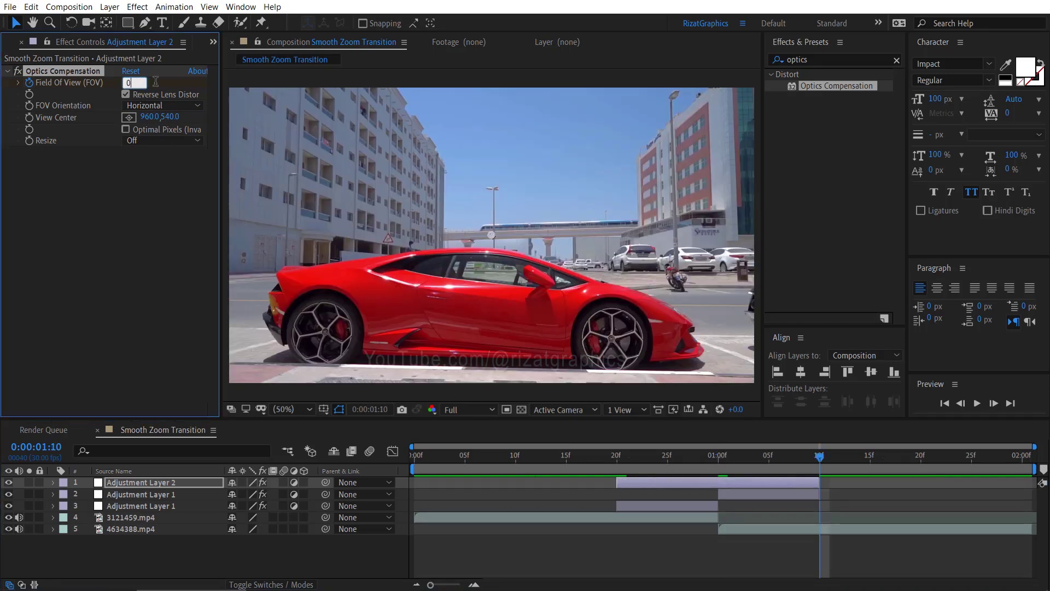
key("Return")
Easy-ease all three Field Of View keyframes with F9, then hide them
key("u")
left_click(677, 483)
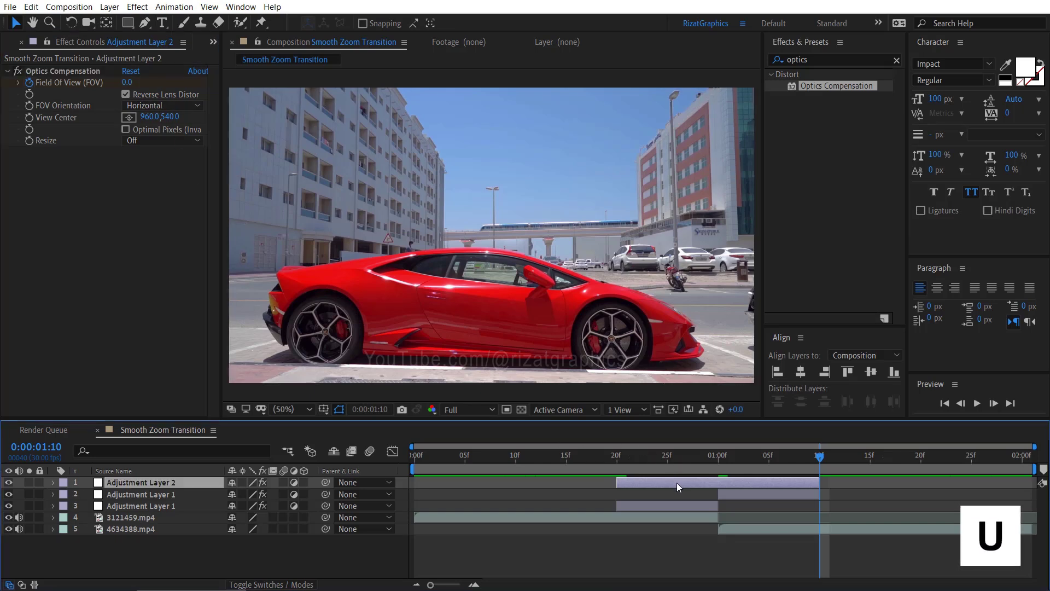
key("u")
left_click_drag(846, 502, 611, 509)
key("F9")
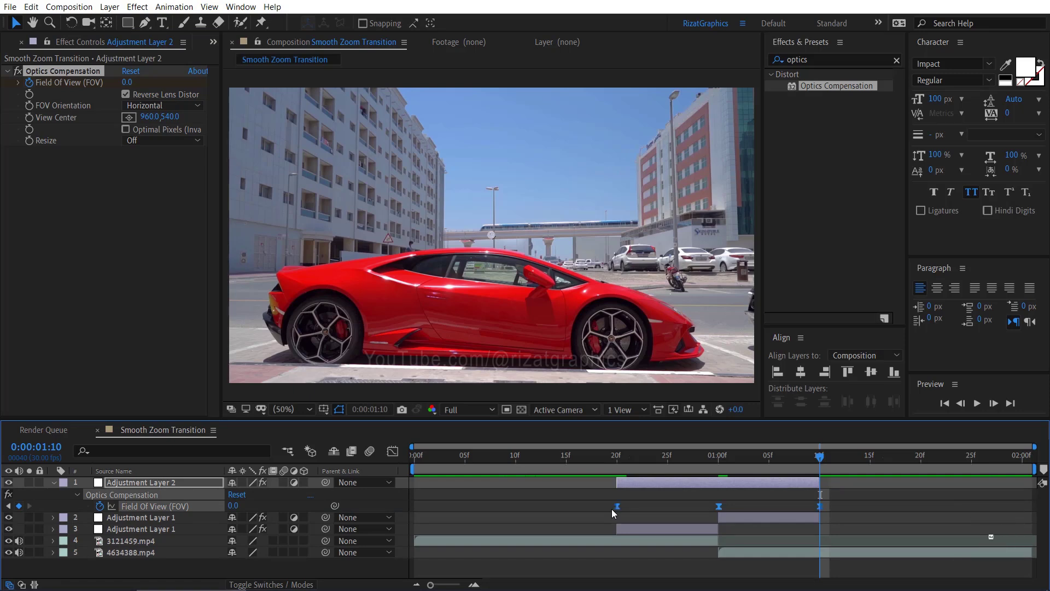
key("u")
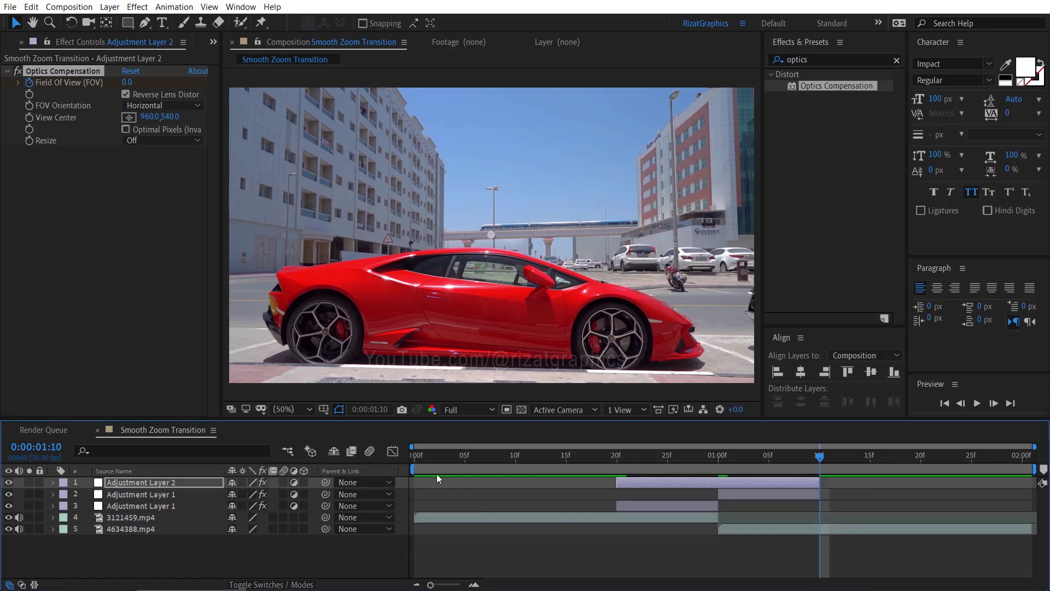
left_click(415, 458)
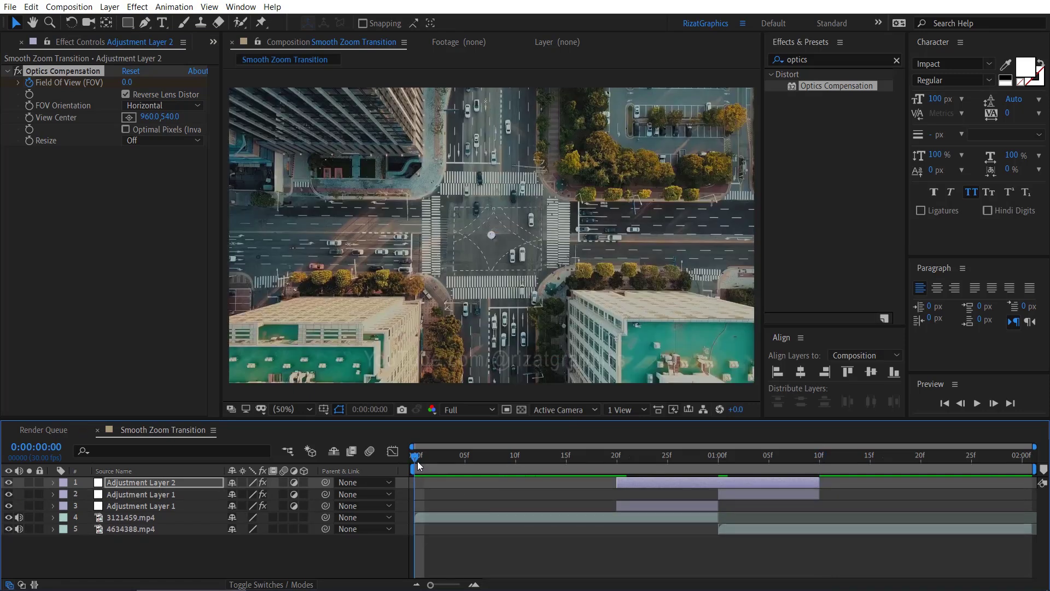
left_click(977, 405)
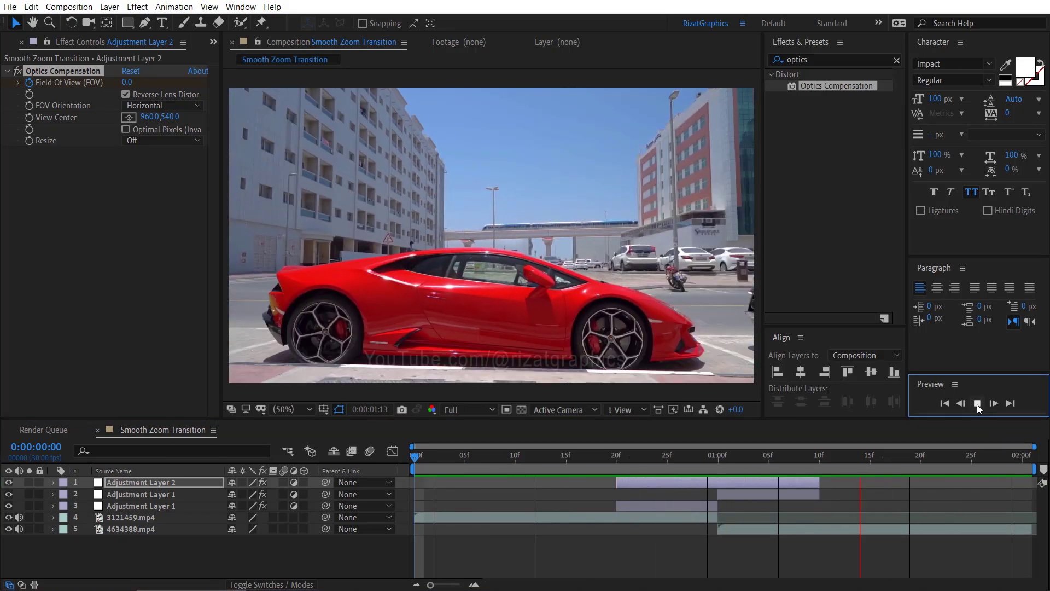
left_click(977, 404)
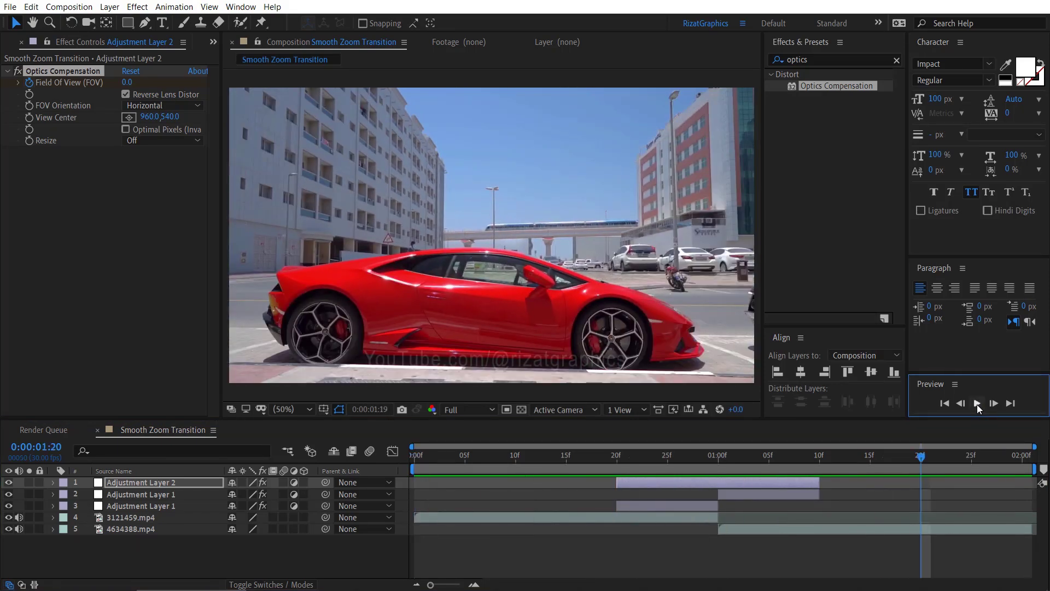
left_click(661, 507, "shift")
Pre-compose the three adjustment layers as 'Smooth Zoom', leaving composition duration unadjusted
right_click(661, 507)
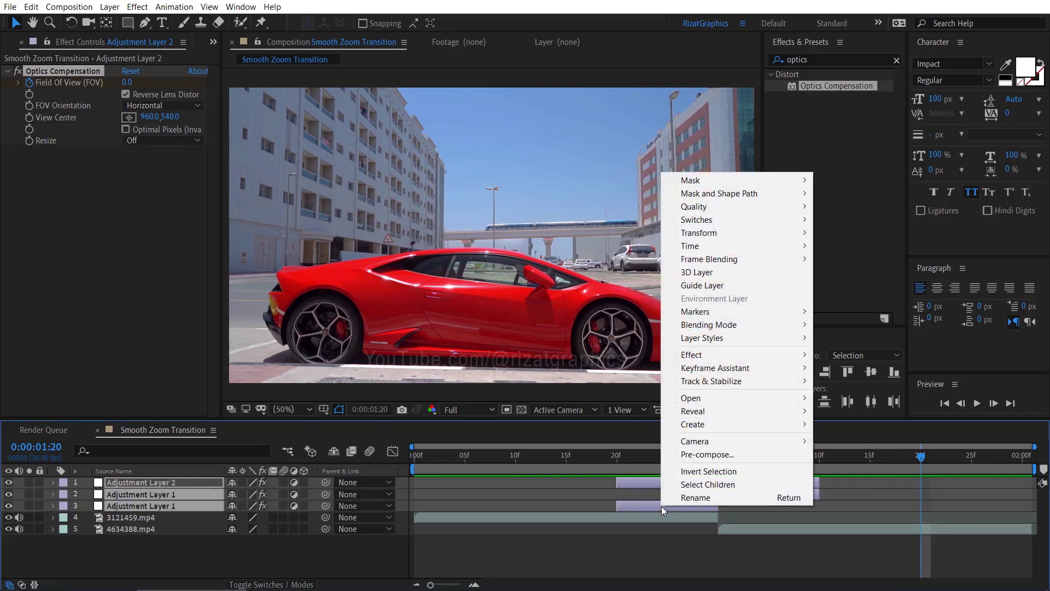
left_click(683, 455)
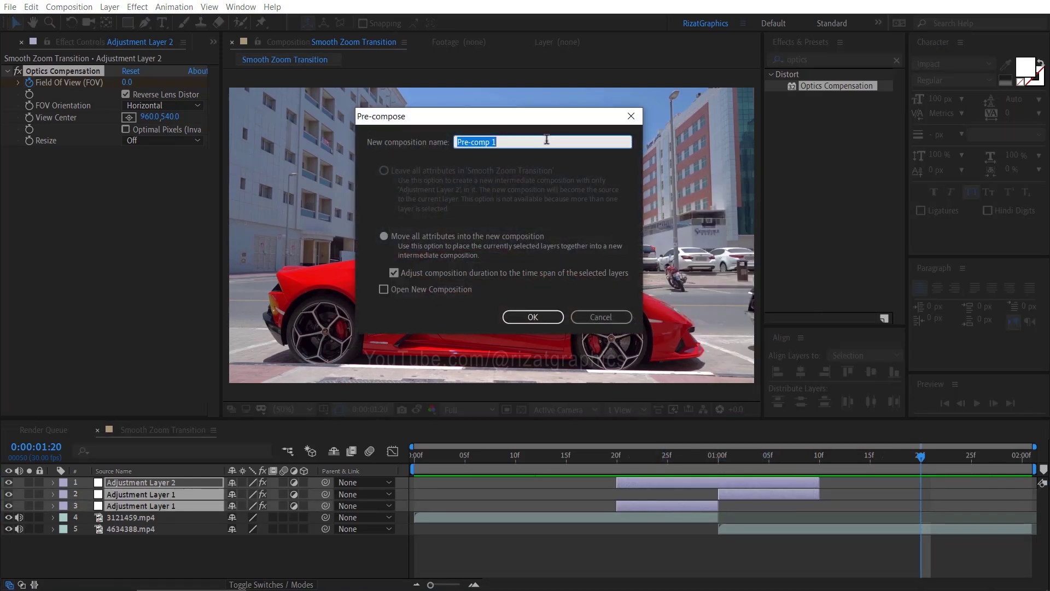
type("Smooth Zoom")
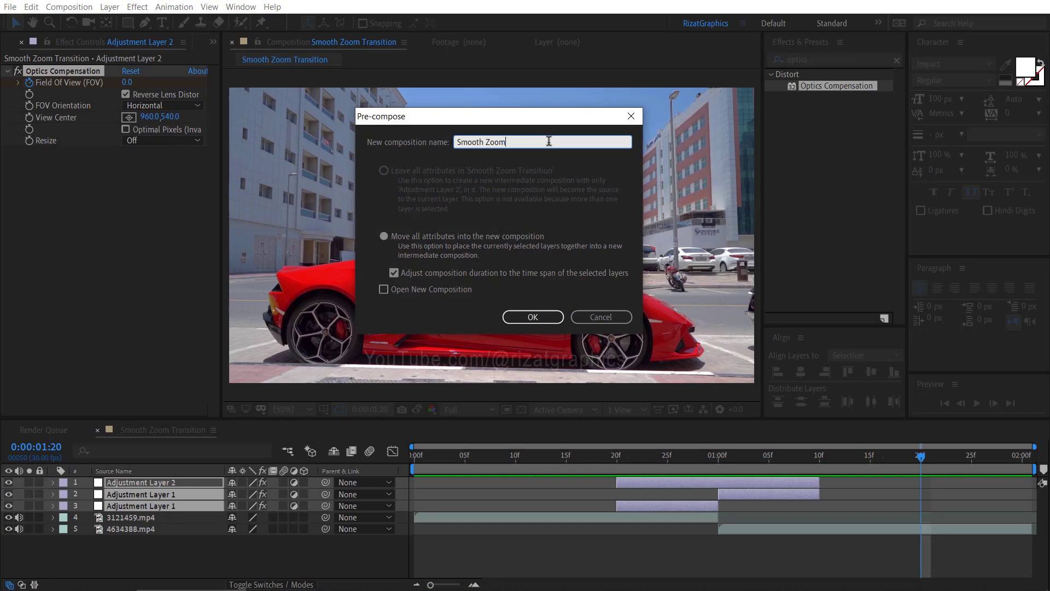
left_click(395, 272)
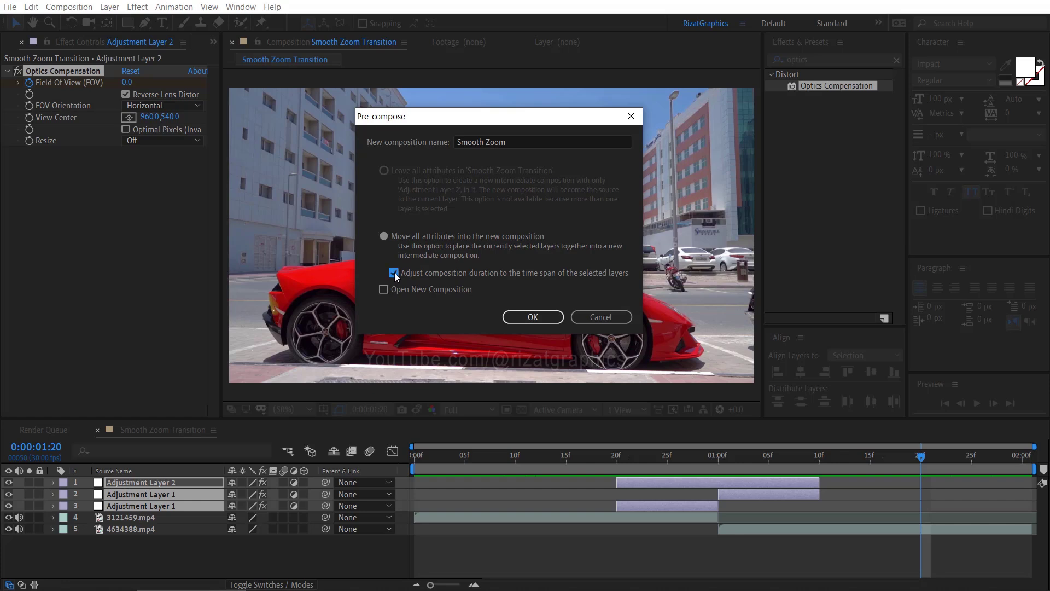
left_click(534, 322)
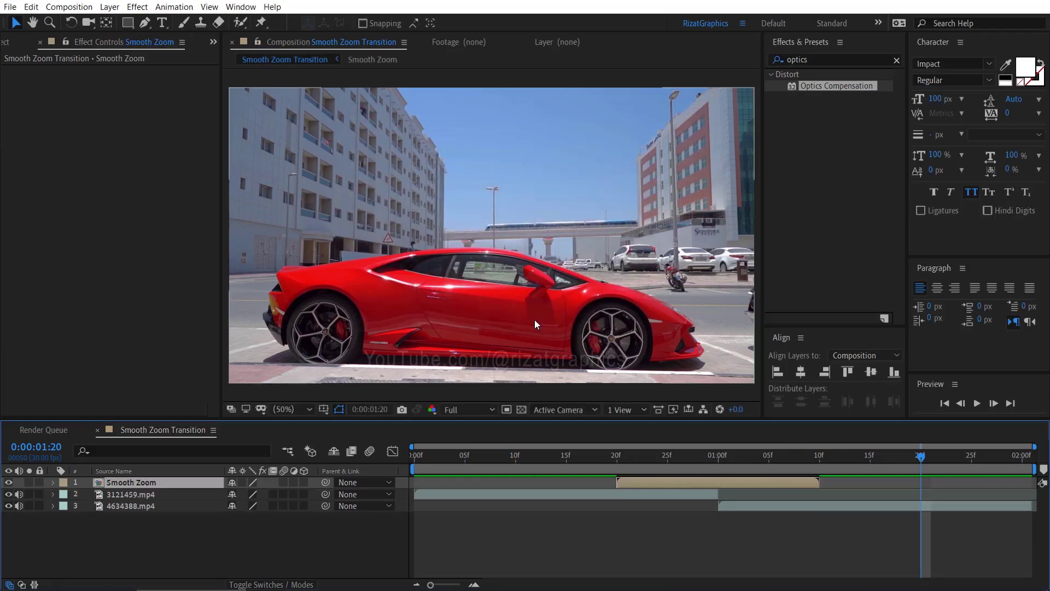
Scrub the transition from frame 20 and enable Collapse Transformations on the Smooth Zoom layer
left_click(619, 461)
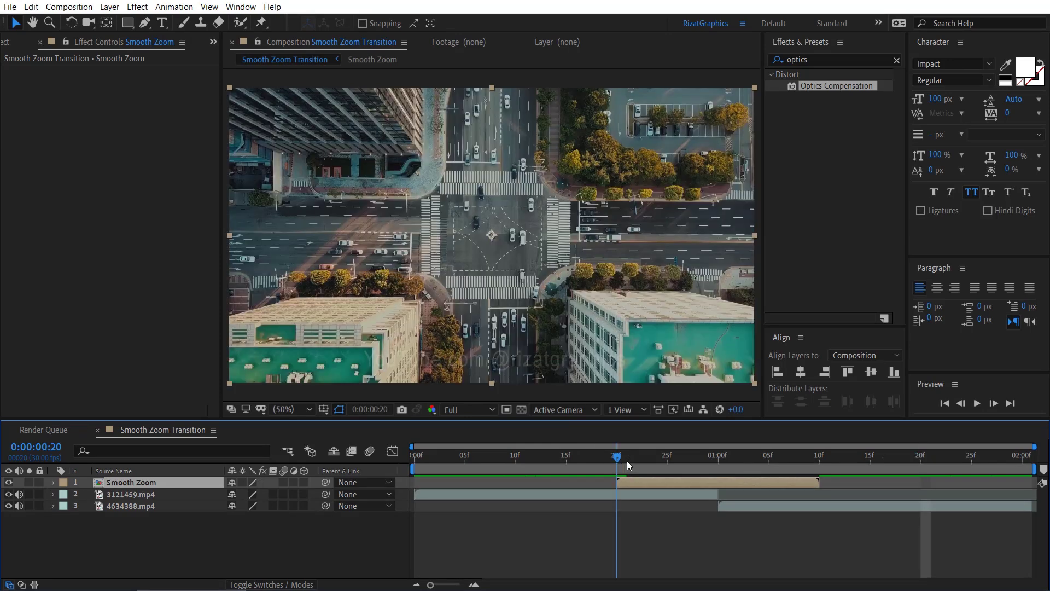
left_click_drag(627, 461, 711, 467)
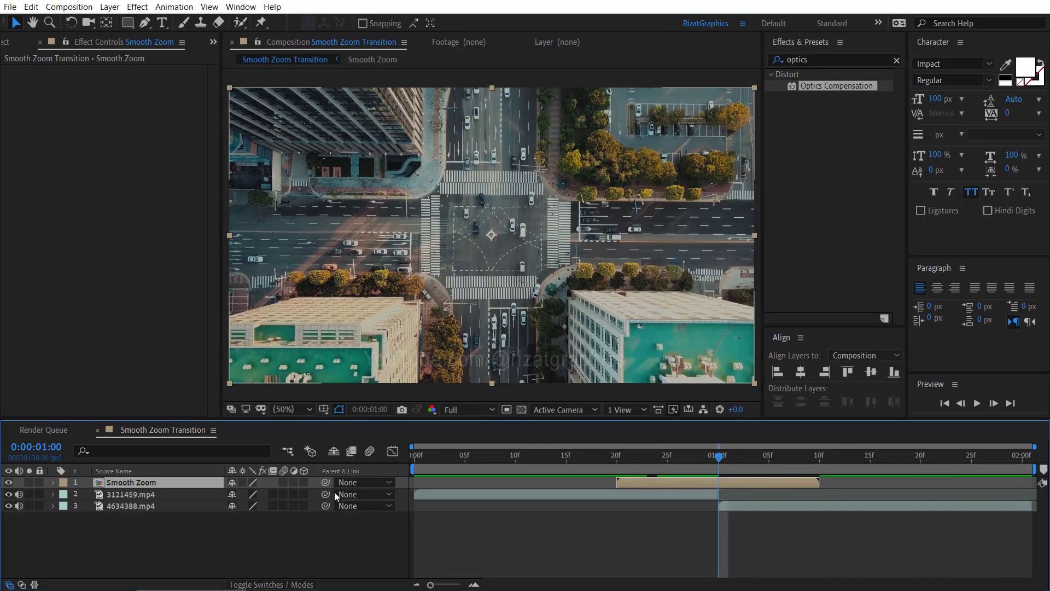
left_click(251, 482)
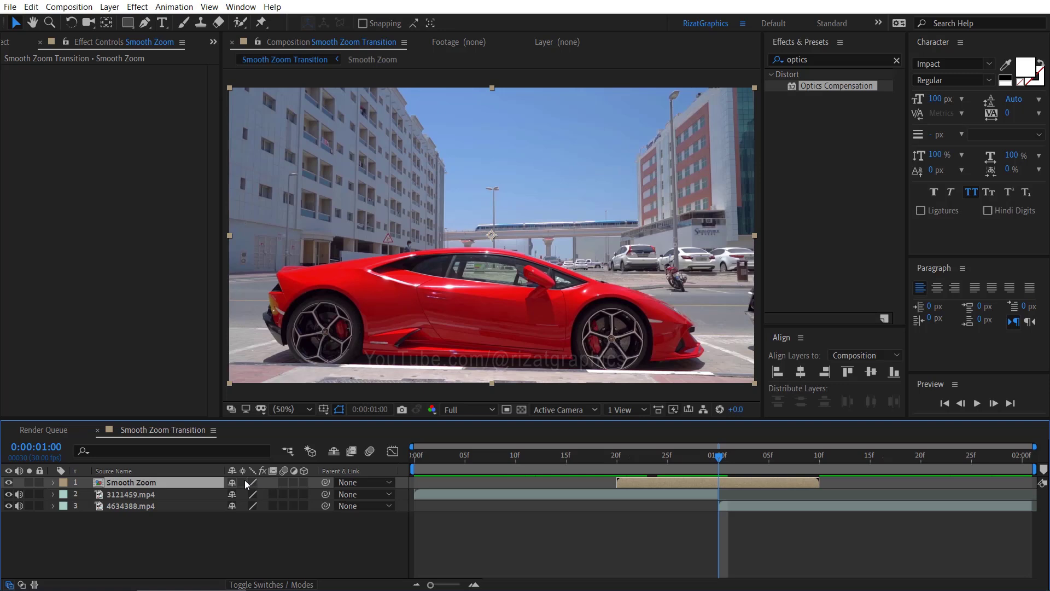
left_click(244, 482)
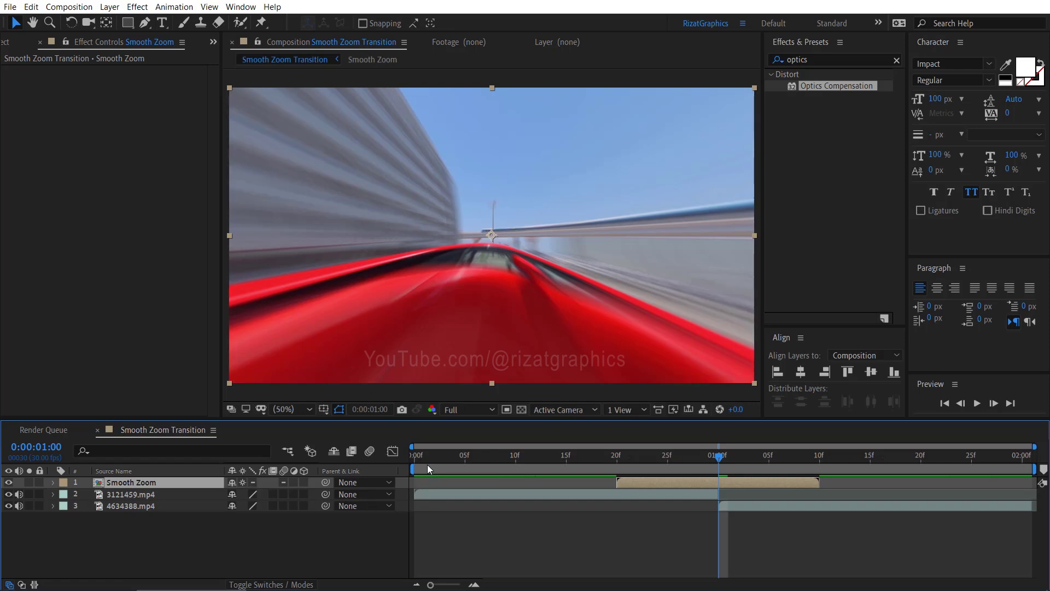
left_click(415, 458)
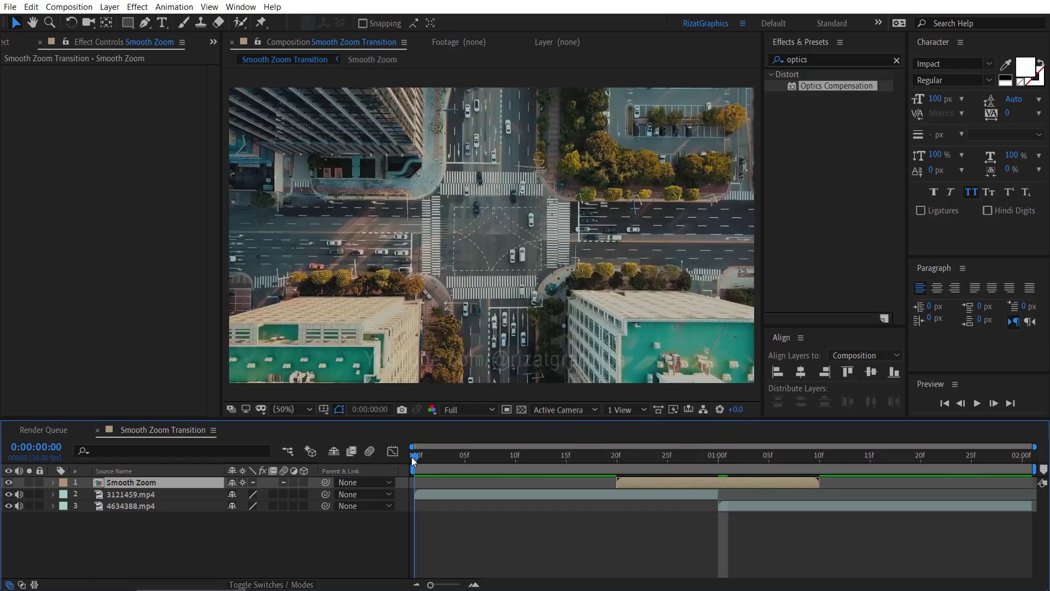
left_click(977, 405)
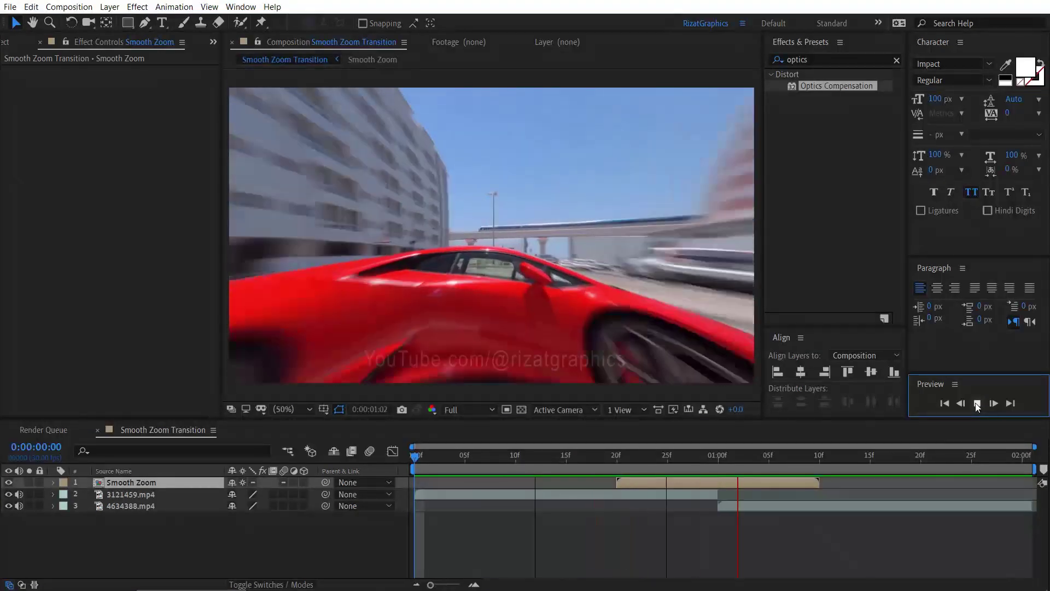